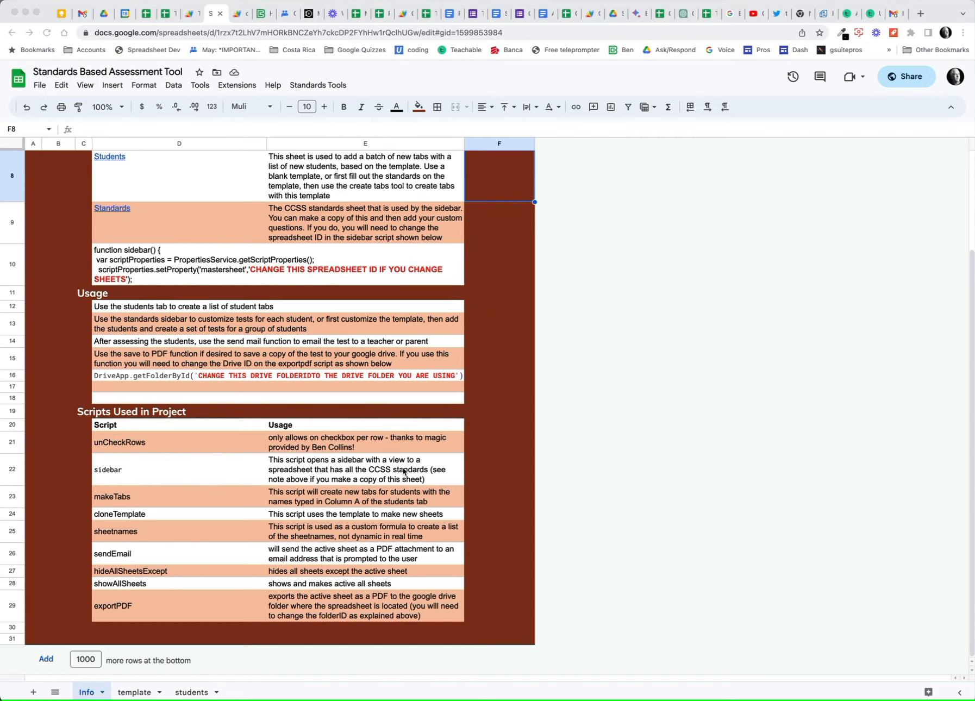
# Switch to the template sheet to view its blank five-standard rubric.
pyautogui.click(136, 692)
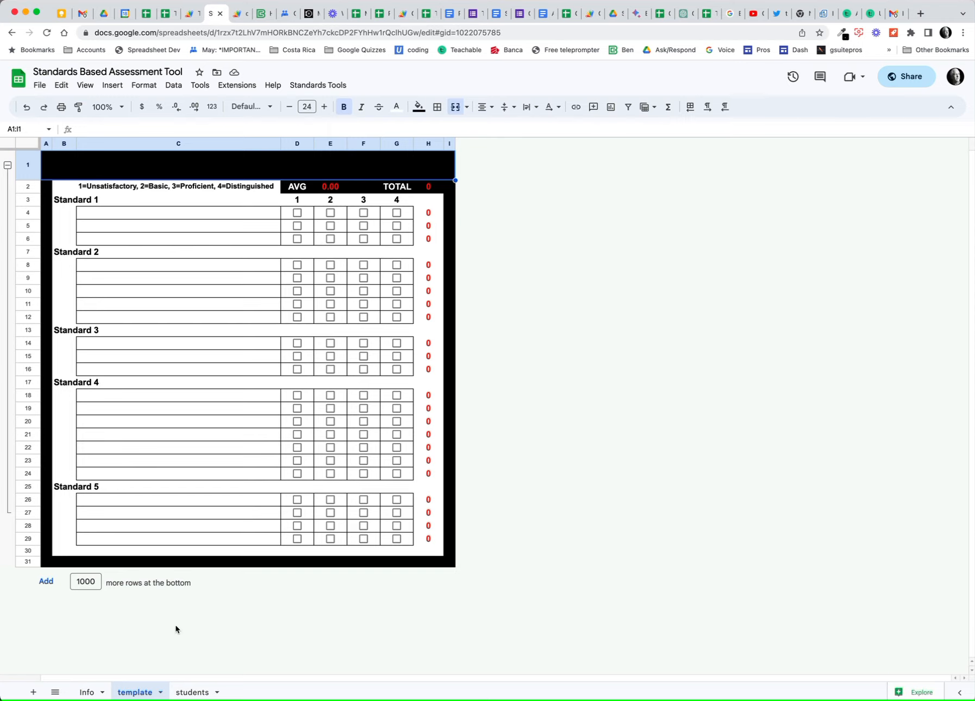
# On the students sheet, list tim, tom, luke and john under Add Names Here starting at A2.
pyautogui.click(192, 693)
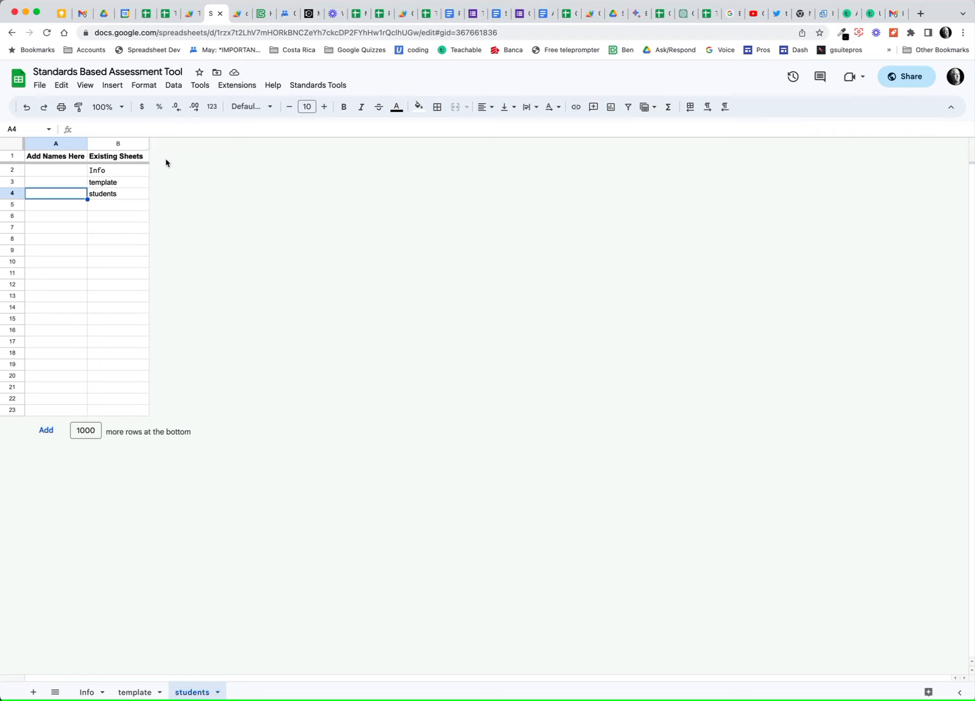
pyautogui.click(77, 171)
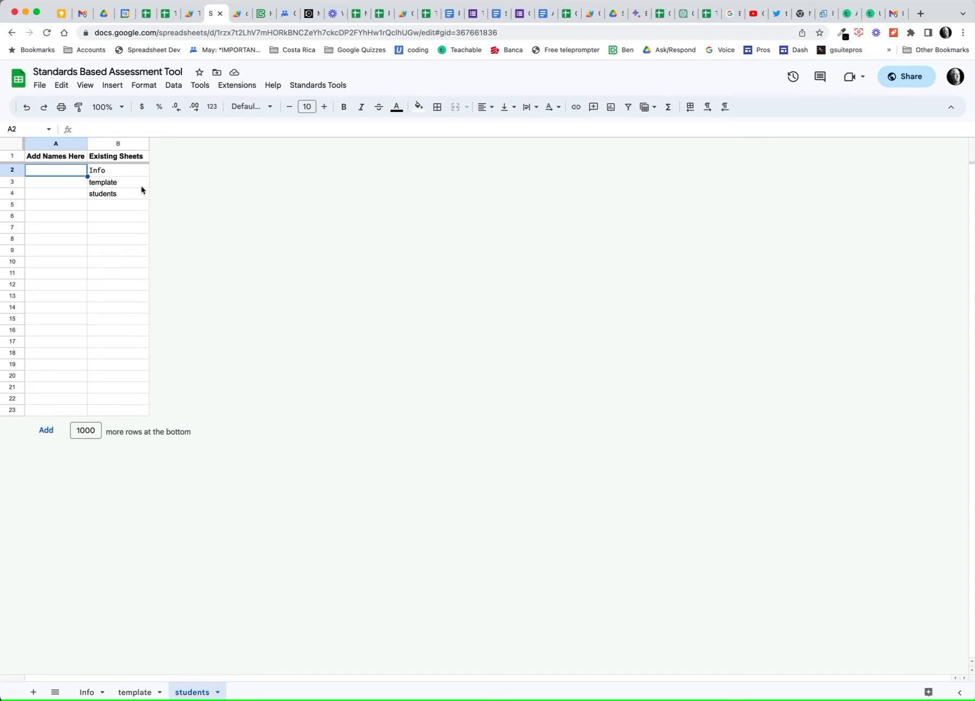
pyautogui.write('tim')
pyautogui.press('Return')
pyautogui.write('tom')
pyautogui.press('Return')
pyautogui.write('luke')
pyautogui.press('Return')
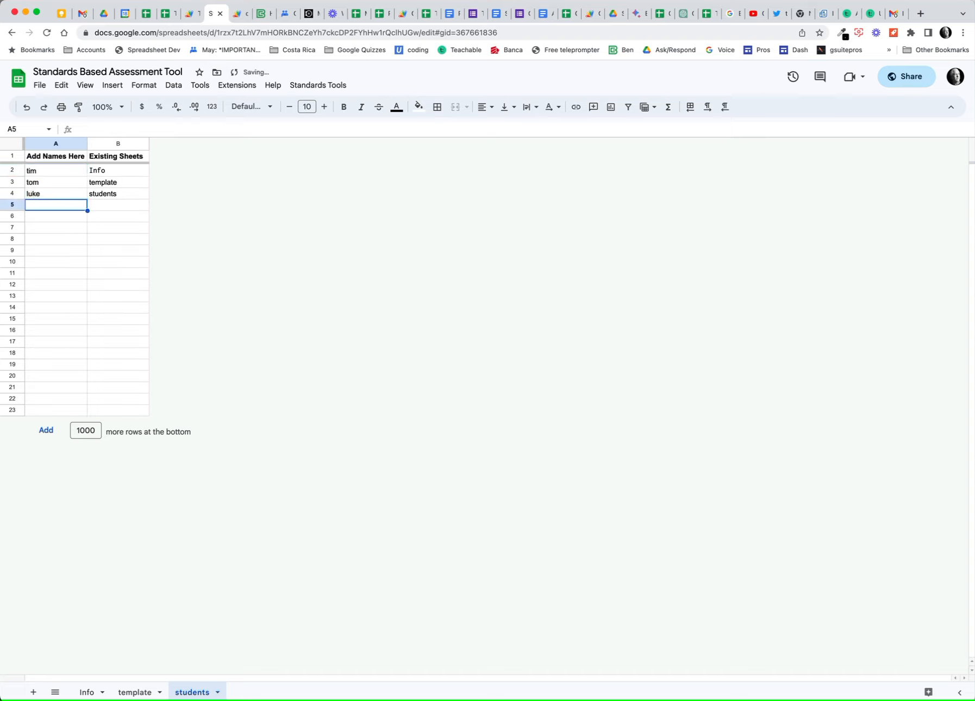
pyautogui.write('john')
pyautogui.press('Return')
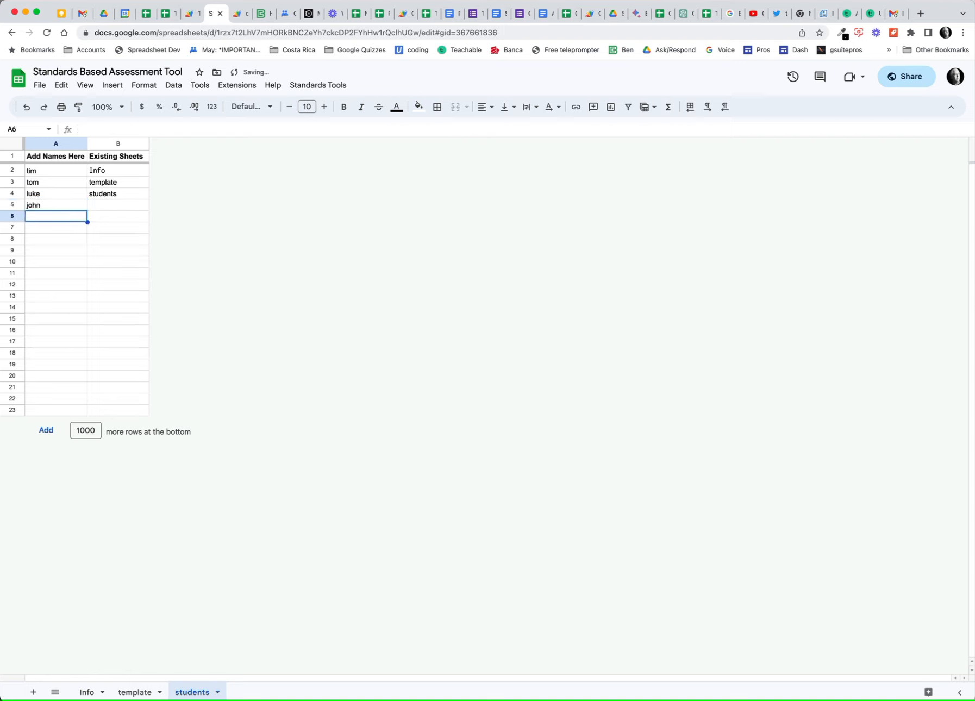
pyautogui.click(328, 86)
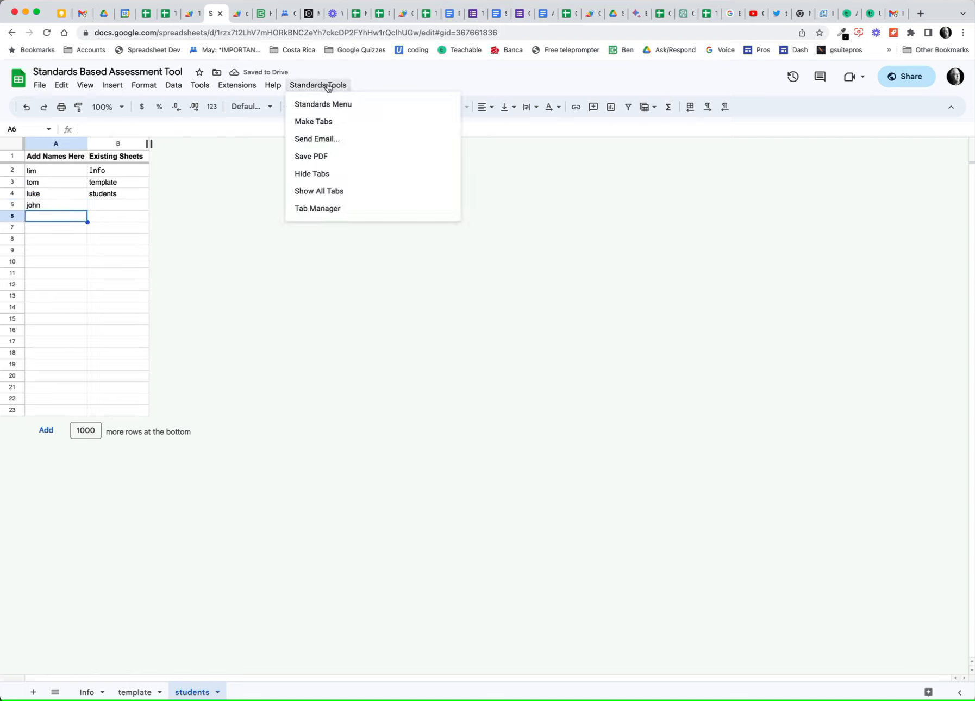
# Run Make Tabs to create tim, tom, luke and john tabs, then review each one.
pyautogui.click(331, 122)
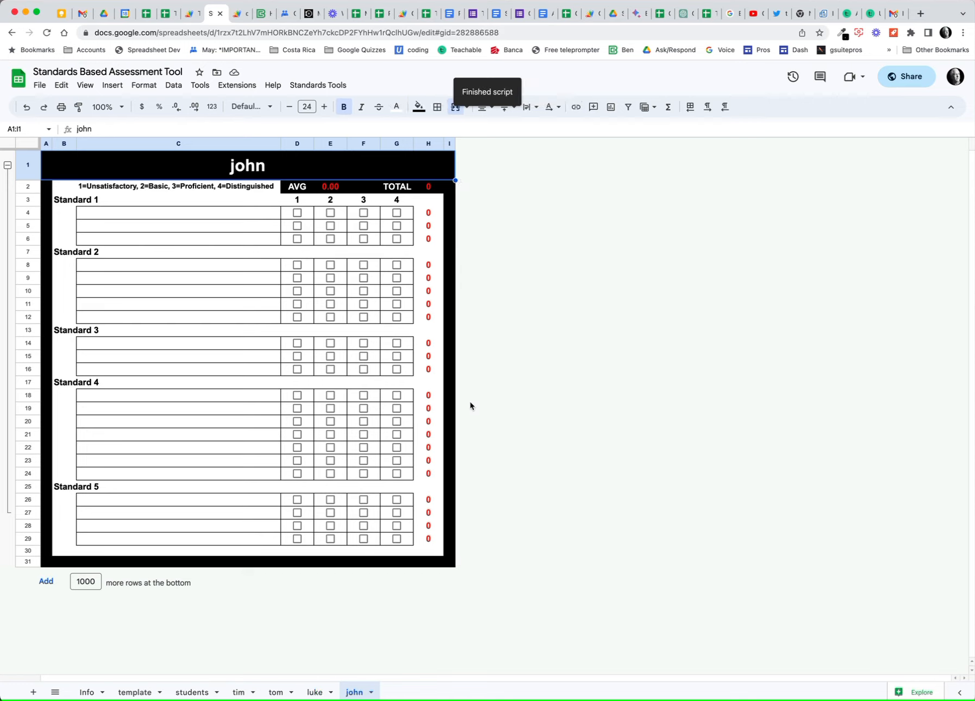
pyautogui.click(239, 692)
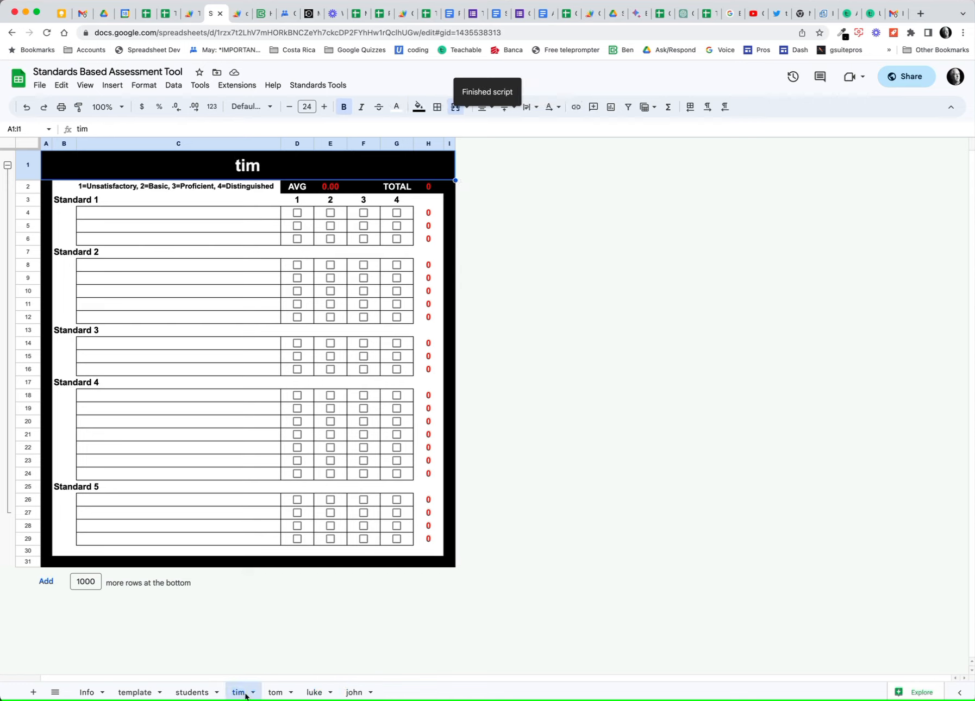
pyautogui.click(274, 691)
pyautogui.click(313, 693)
pyautogui.click(353, 692)
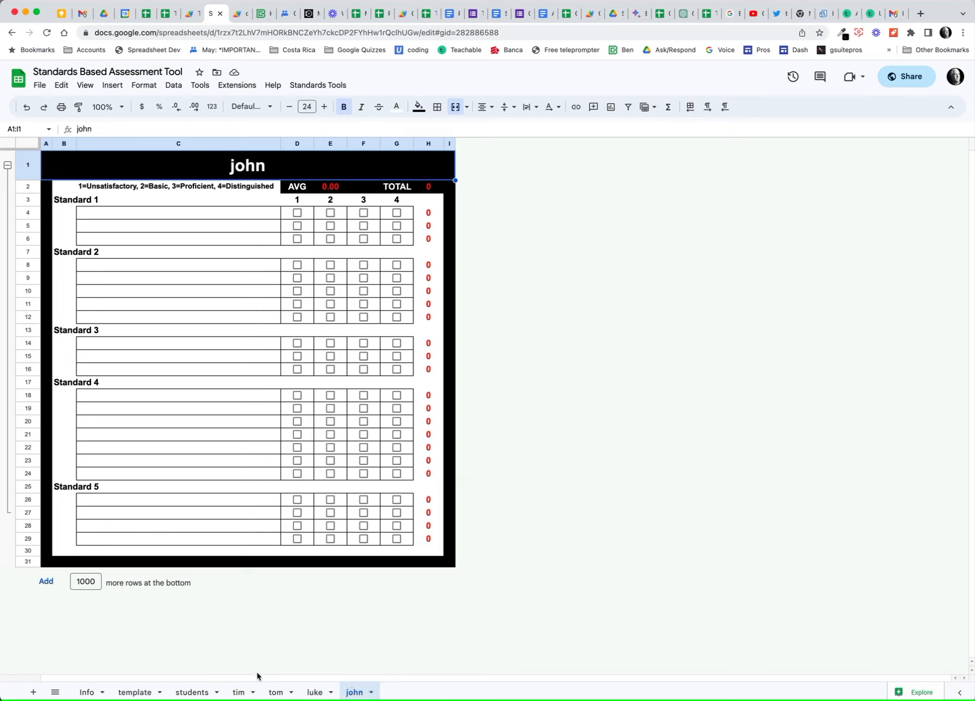
# Return to the tim tab and select cell C4 for the first standard.
pyautogui.click(238, 692)
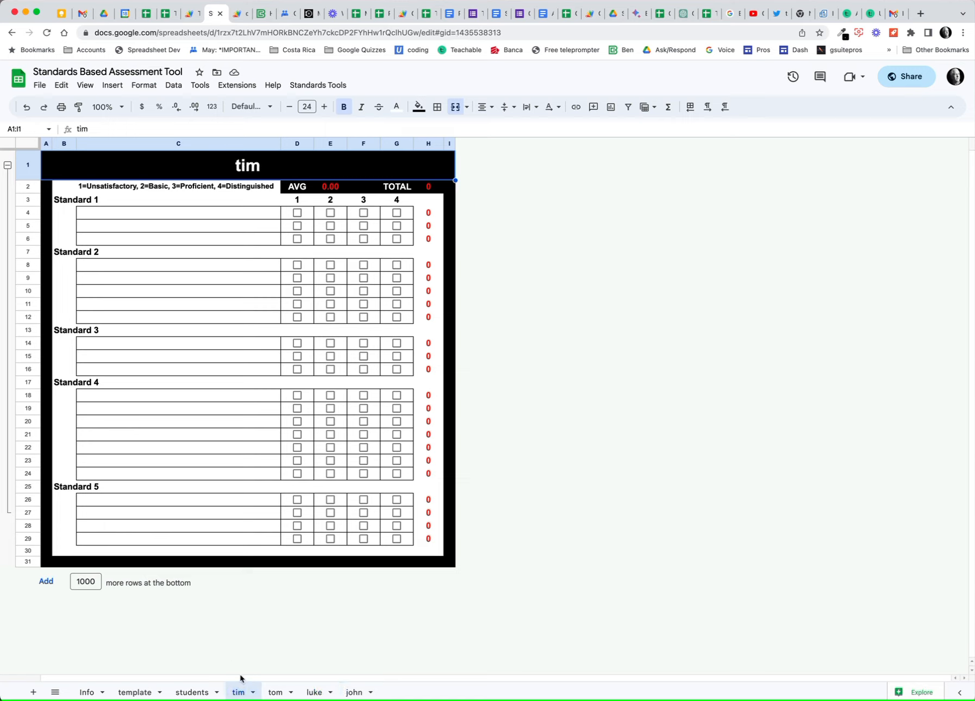
pyautogui.click(127, 214)
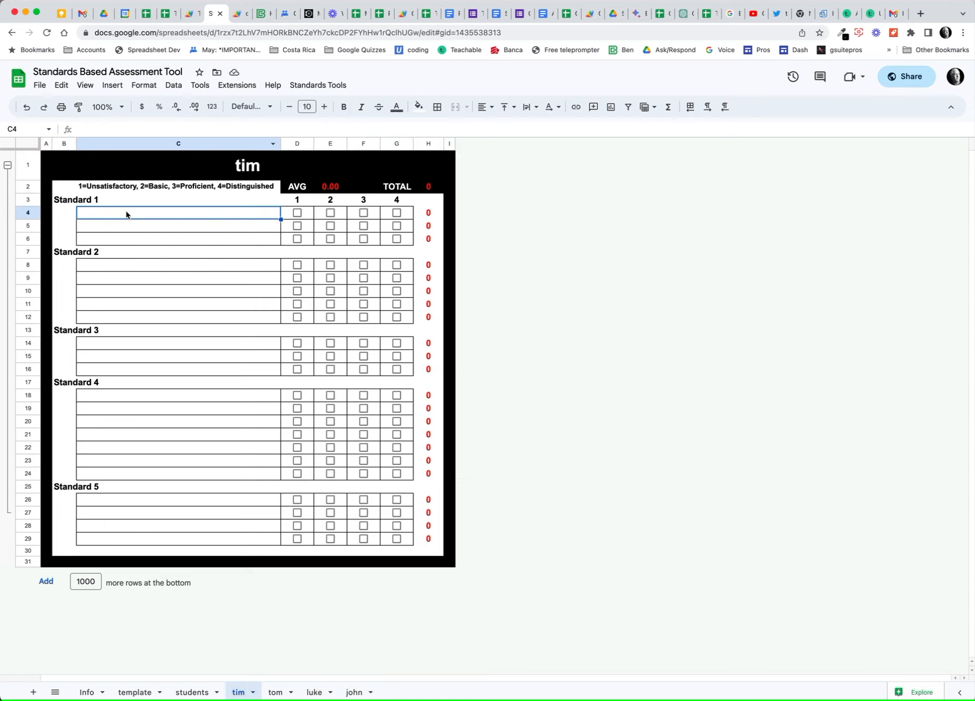
pyautogui.click(317, 84)
# Open the Standards Bank sidebar and expand the ELA 3-6 standards group.
pyautogui.click(324, 104)
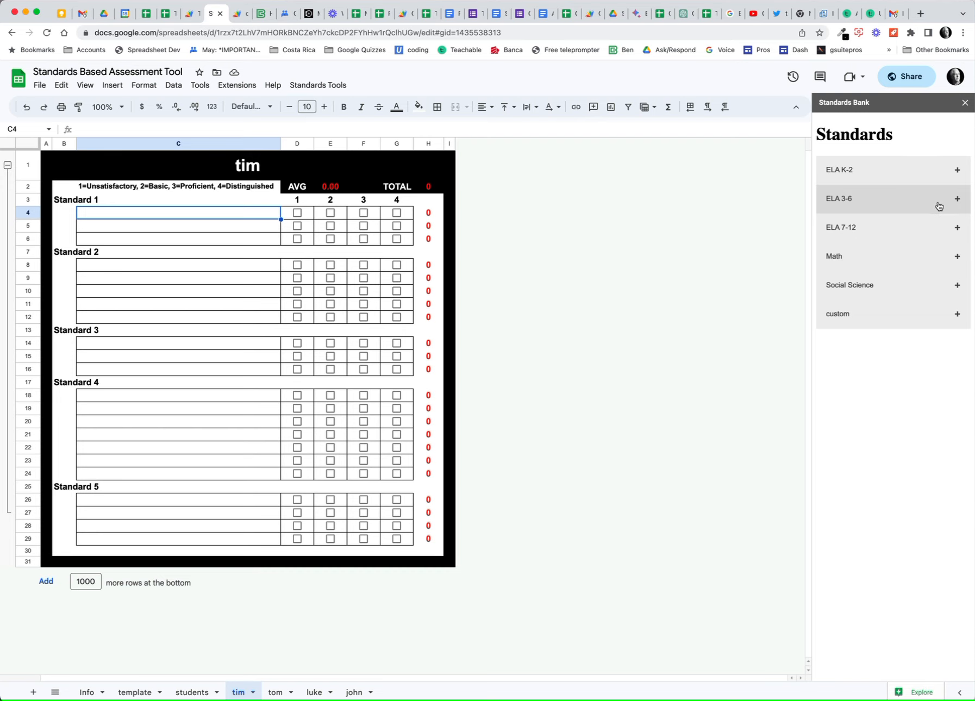
pyautogui.click(956, 202)
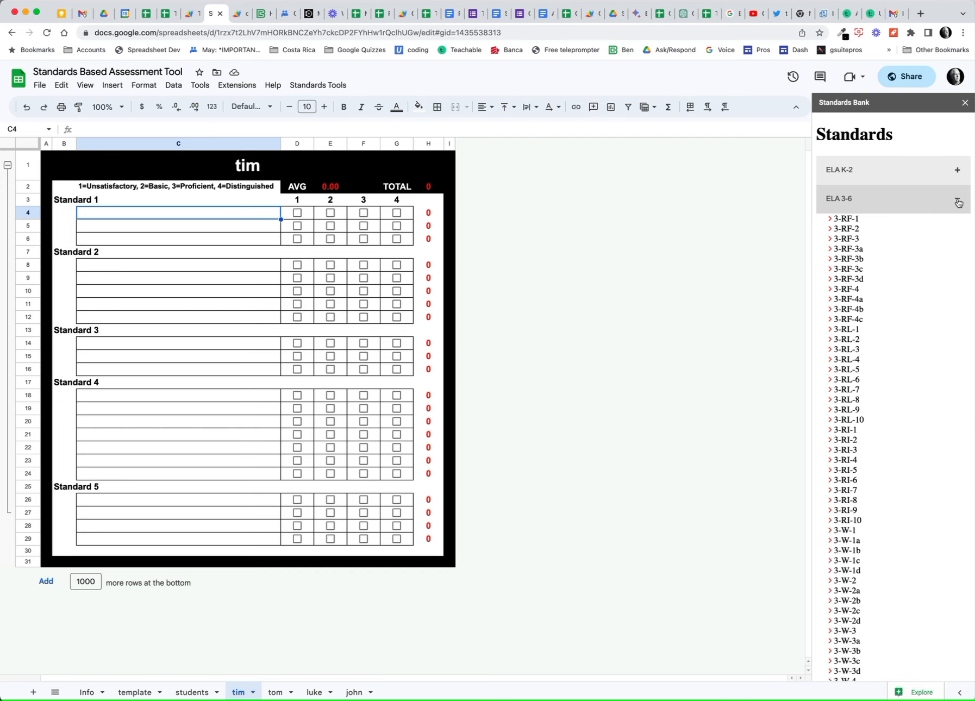
# Insert 3-RF-1, 3-RF-2 and 3-RF-3 into cells C4, C5 and C6 under Standard 1.
pyautogui.click(846, 219)
pyautogui.click(202, 234)
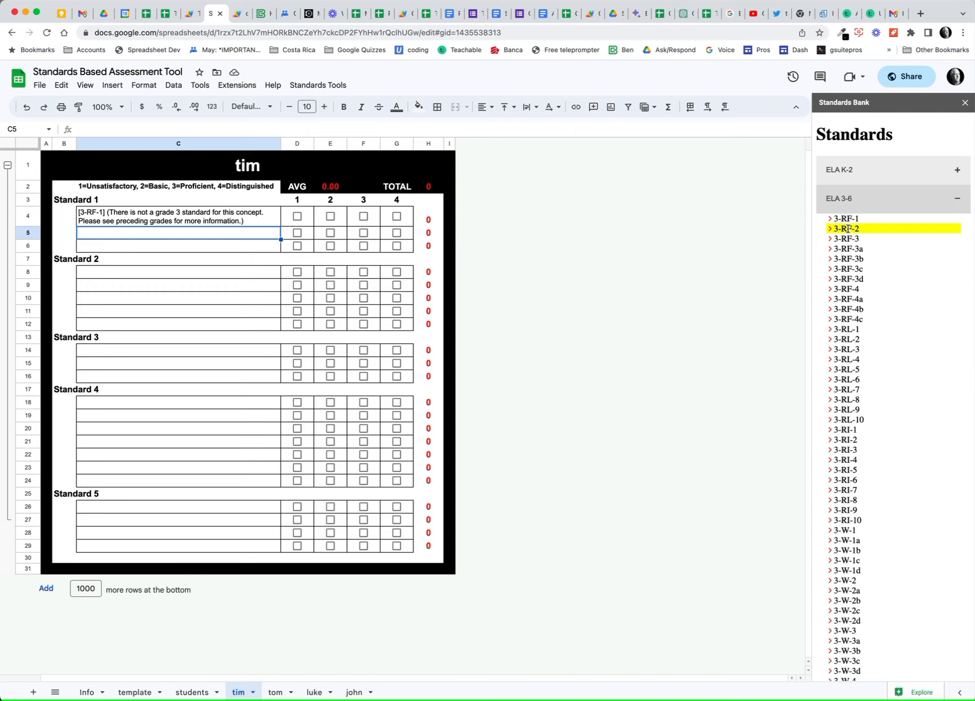
pyautogui.click(848, 228)
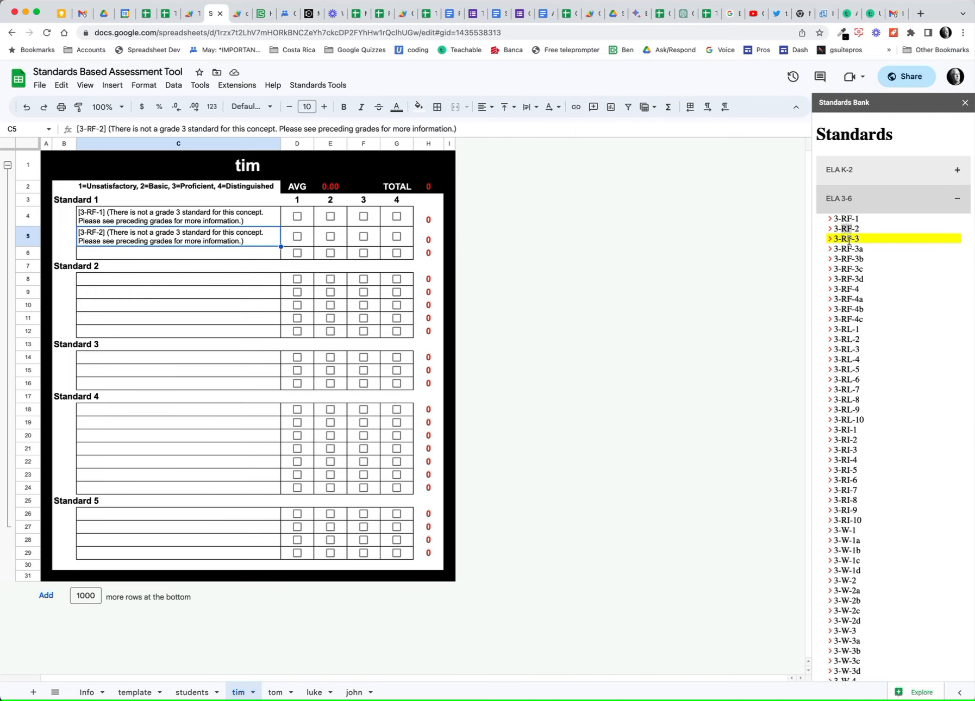
pyautogui.click(244, 255)
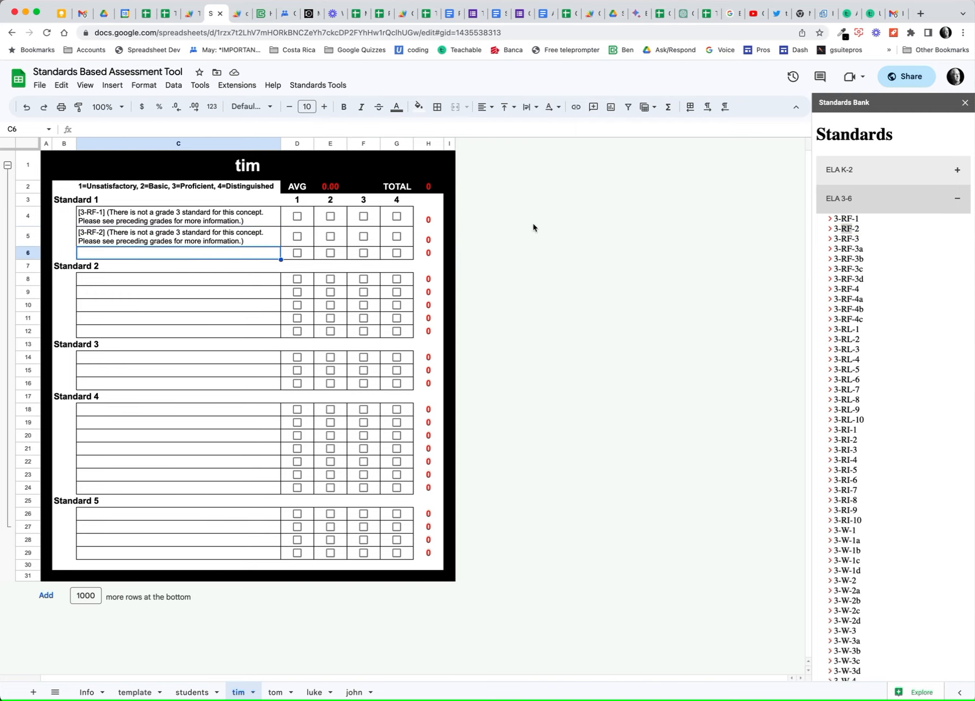
pyautogui.click(846, 239)
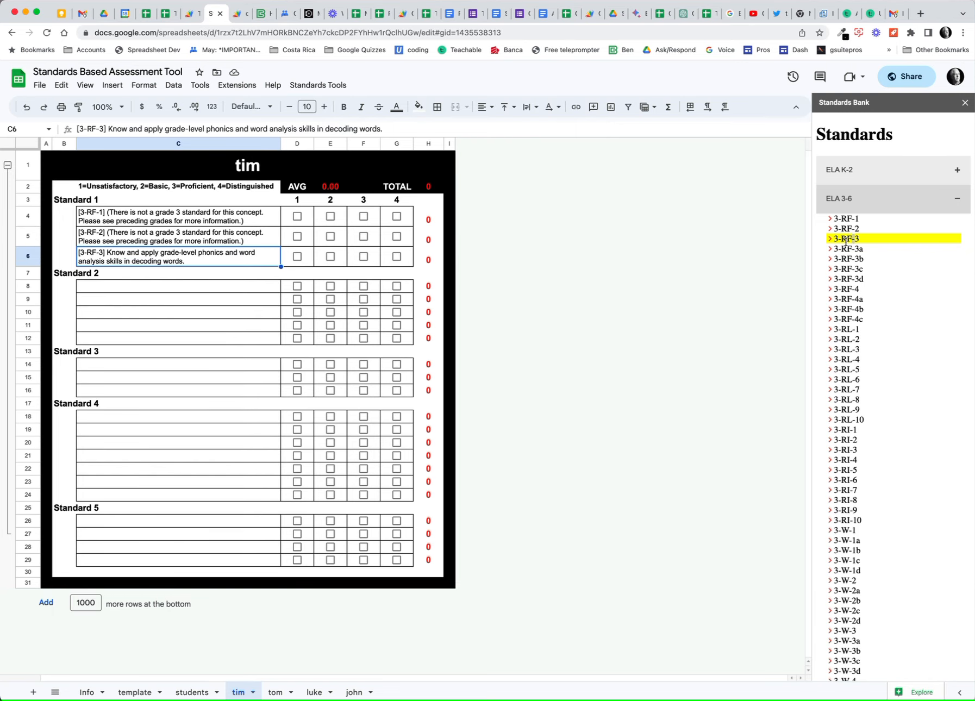
# Select the Standard 1 and Standard 2 headings, then score 3-RF-1 as 2, Basic.
pyautogui.click(64, 202)
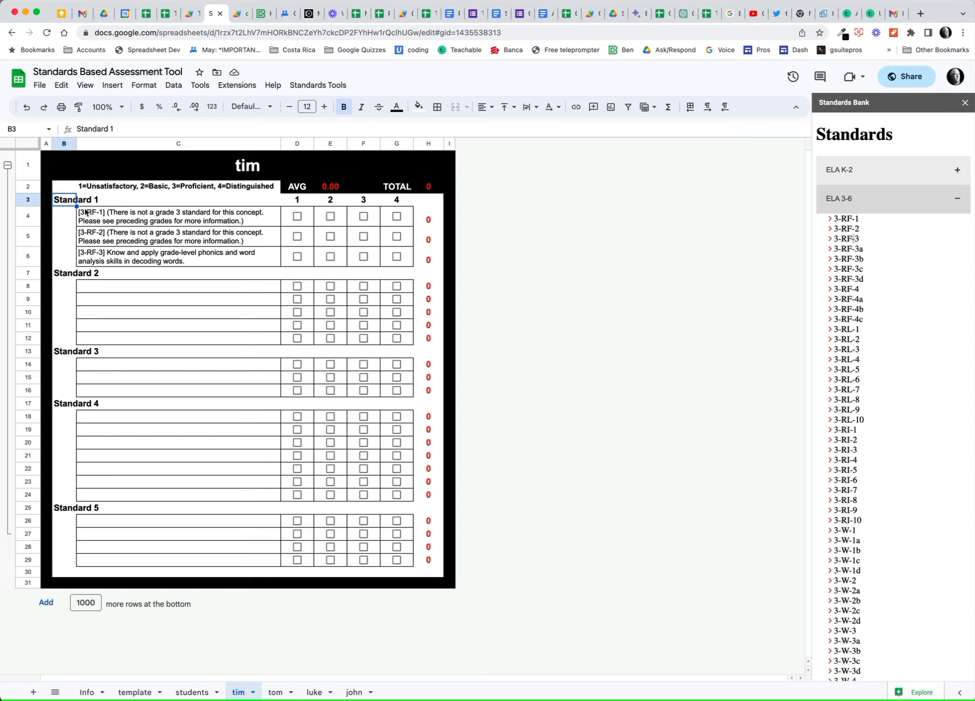
pyautogui.click(71, 276)
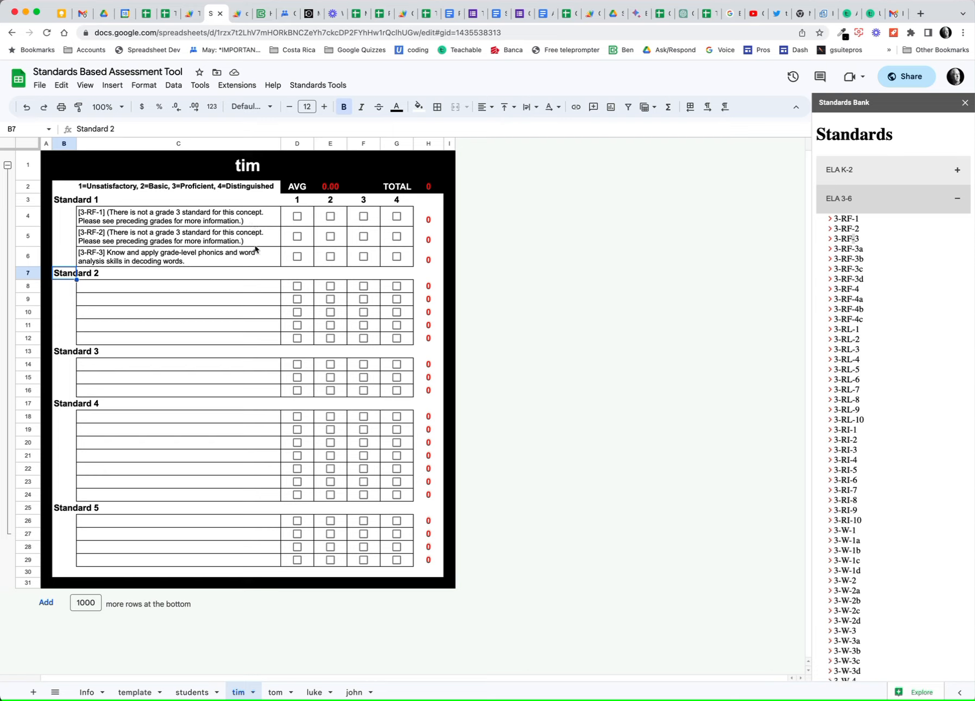
pyautogui.click(330, 217)
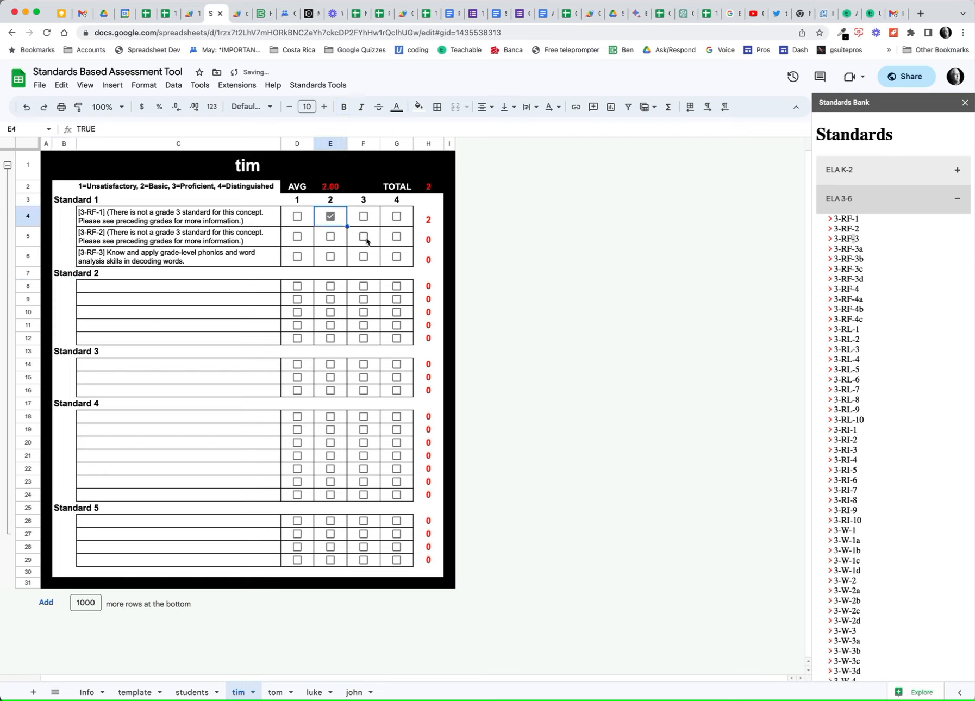
# Score 3-RF-2 as 3 and settle 3-RF-3 on 2 after trying 4 and 3, averaging 2.33.
pyautogui.click(364, 237)
pyautogui.click(396, 256)
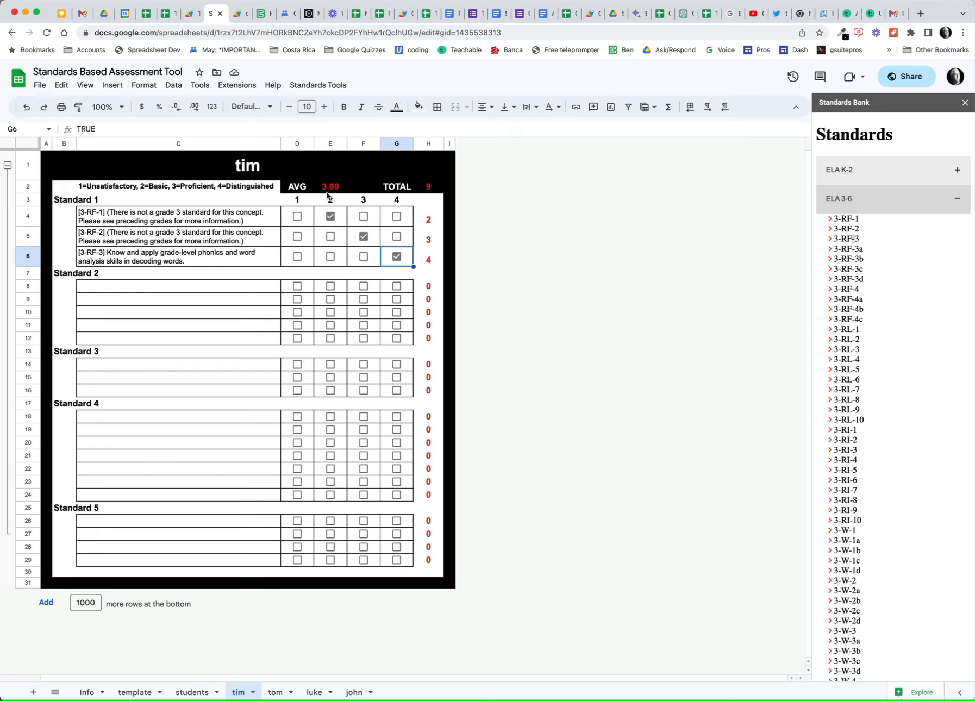
pyautogui.click(364, 257)
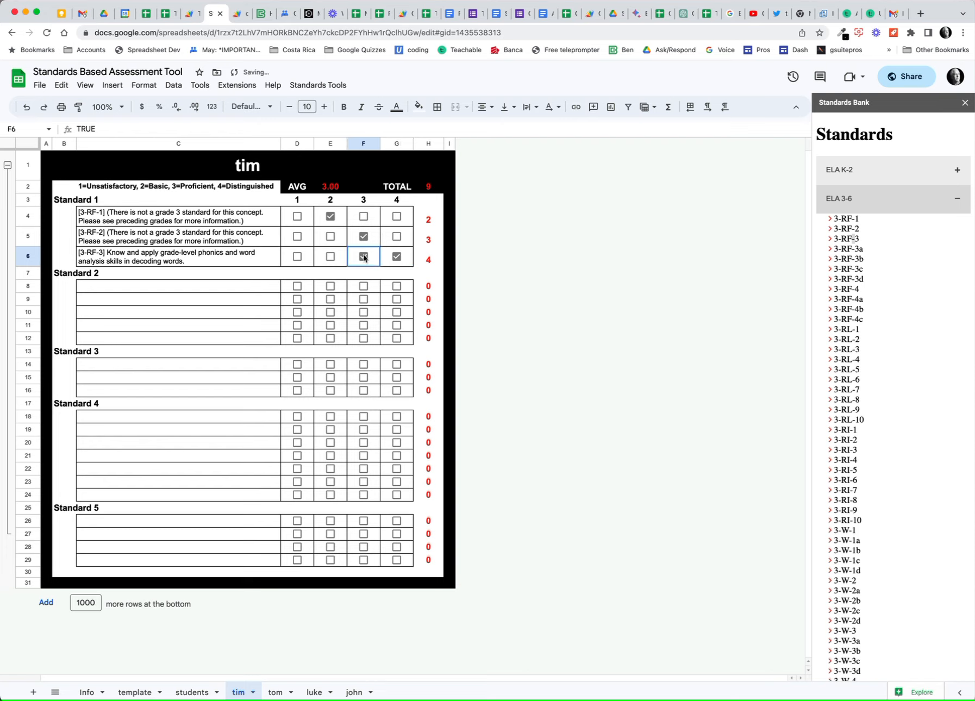
pyautogui.click(396, 256)
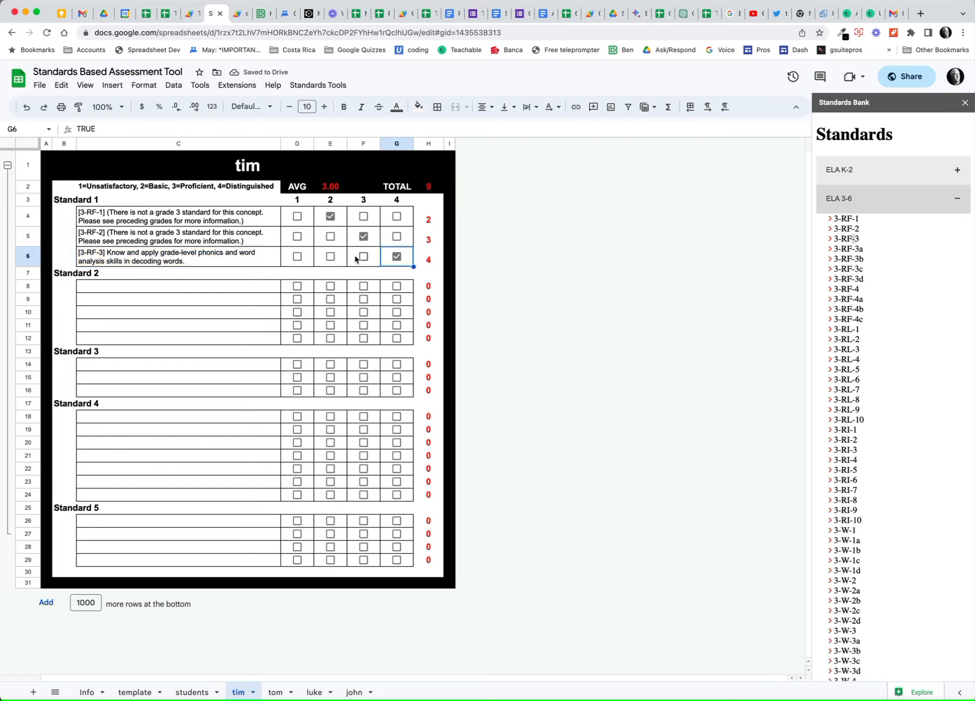
pyautogui.click(331, 256)
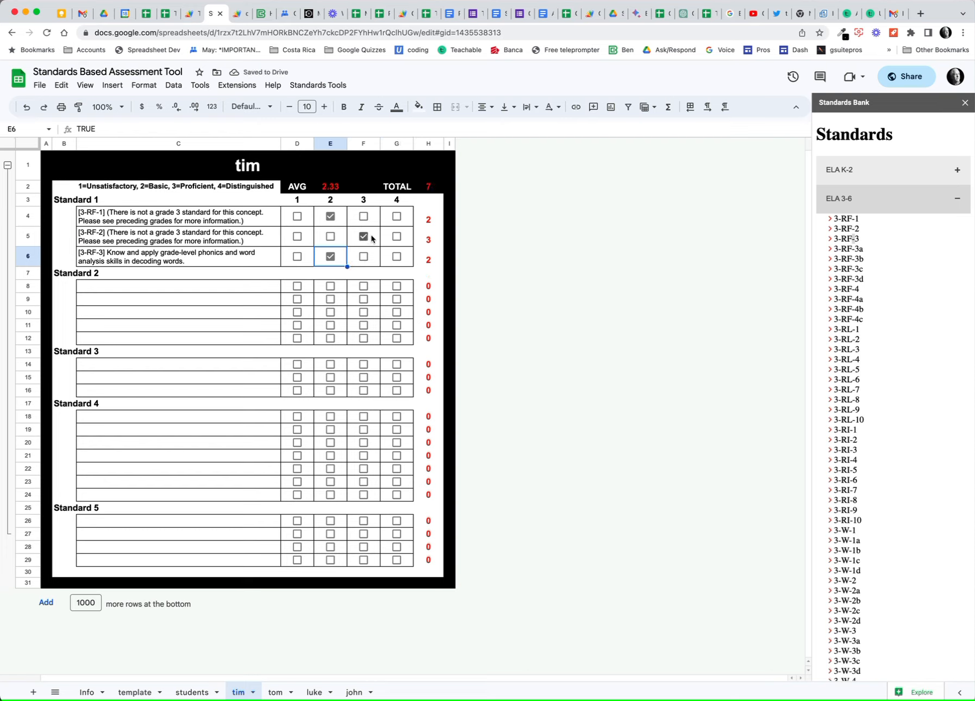
pyautogui.click(274, 692)
# Go to john's tab and switch the Standards Bank from ELA 3-6 to the Math group.
pyautogui.click(317, 694)
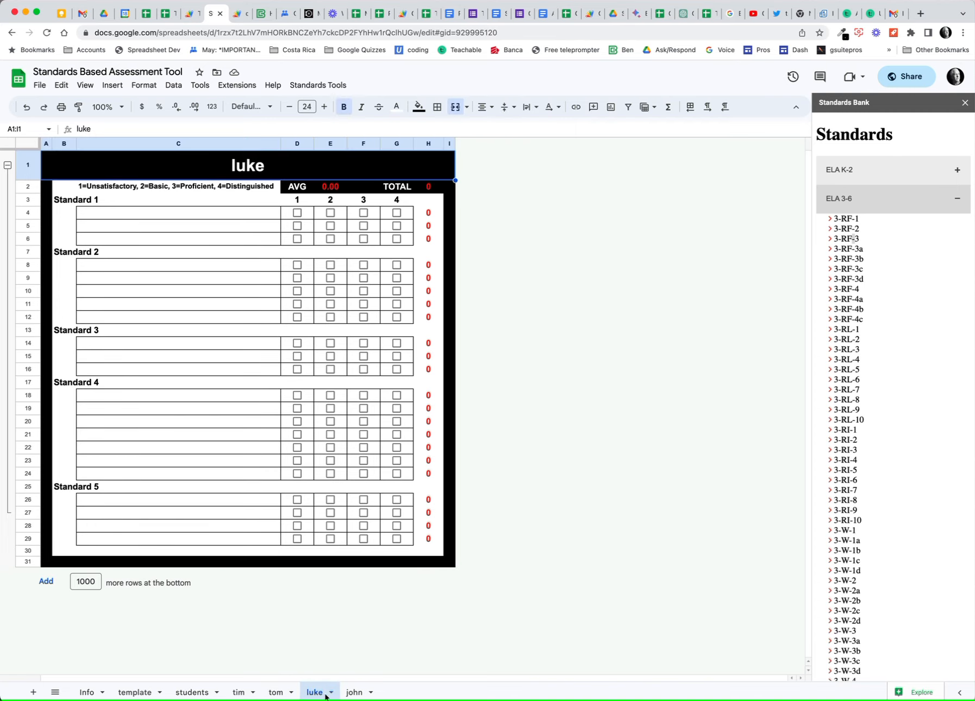
pyautogui.click(352, 693)
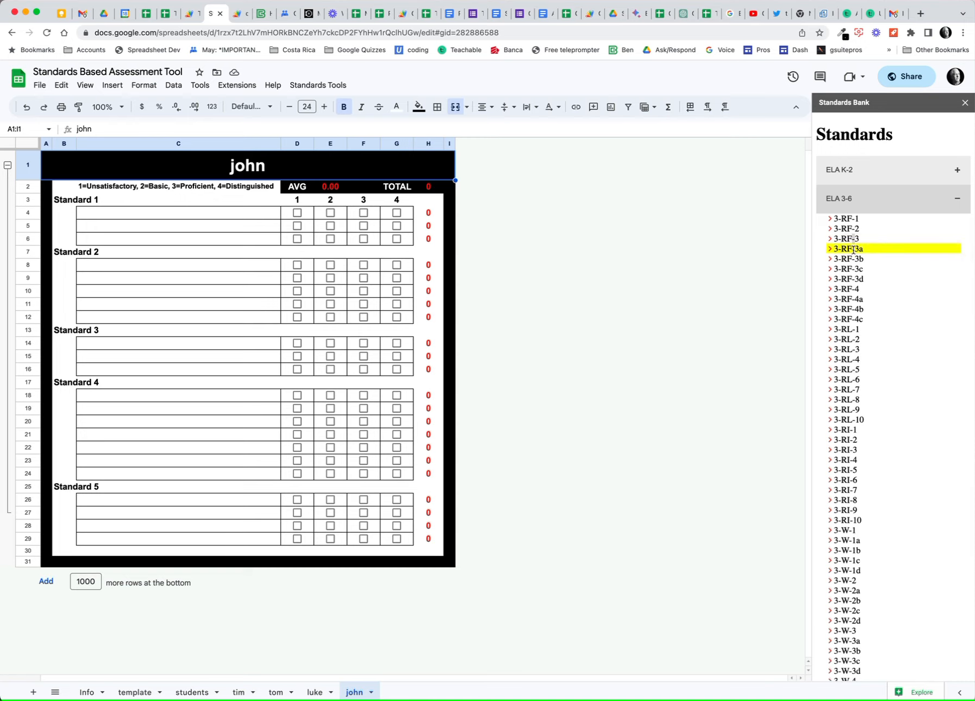
pyautogui.click(956, 198)
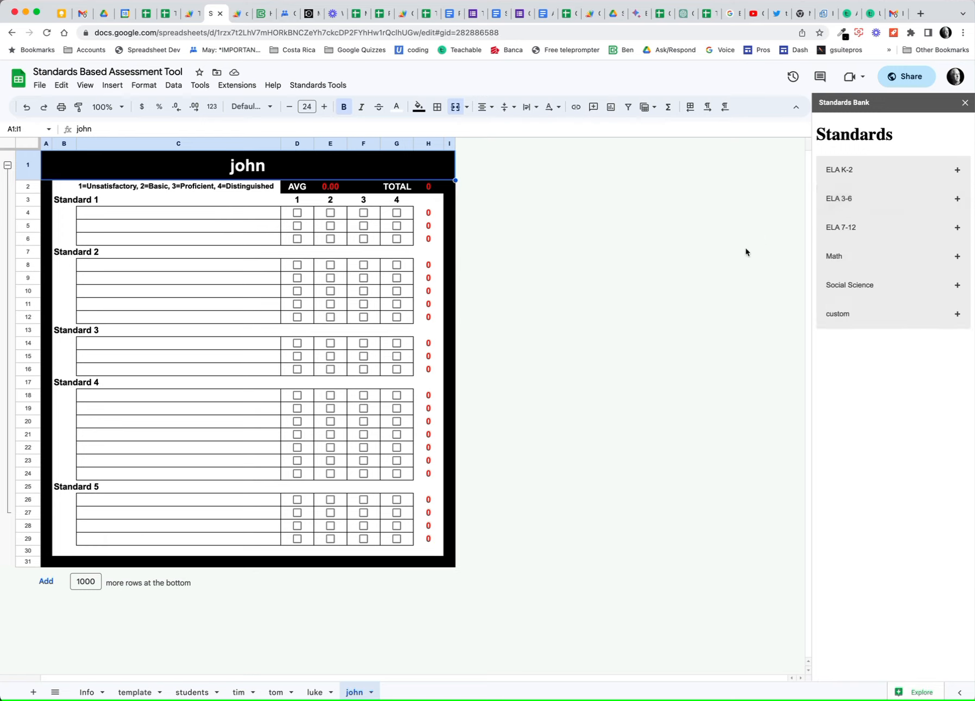
pyautogui.click(888, 257)
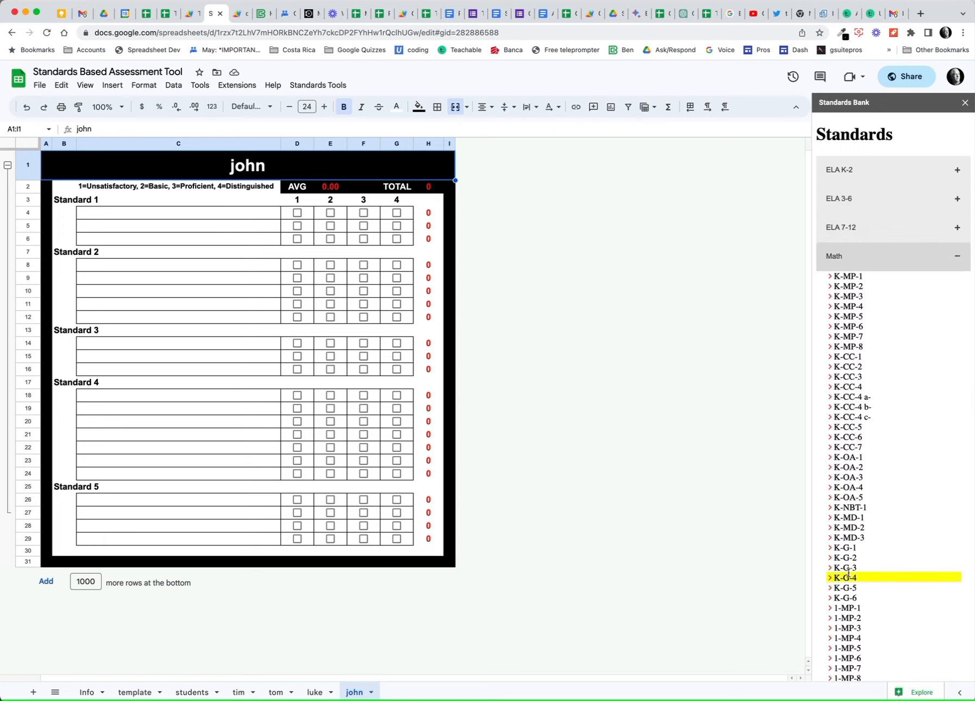
pyautogui.scroll(-20, 845, 570)
pyautogui.scroll(-4, 856, 520)
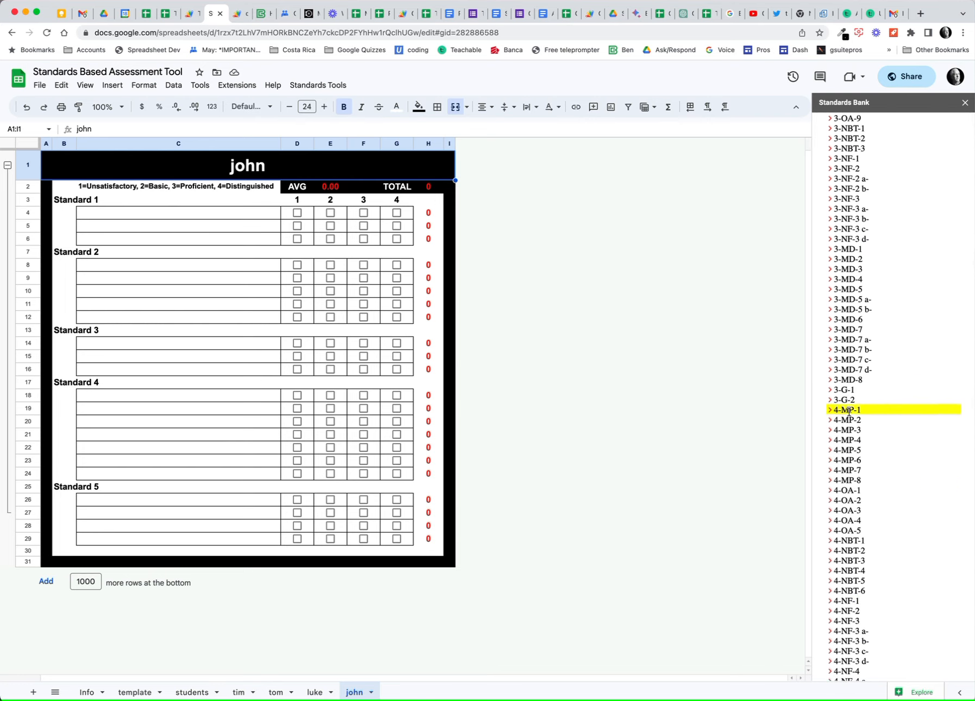
# Insert 4-MP-1, 4-MP-8 and 4-NBT-6 into C4:C6, then close the Standards Bank.
pyautogui.click(187, 213)
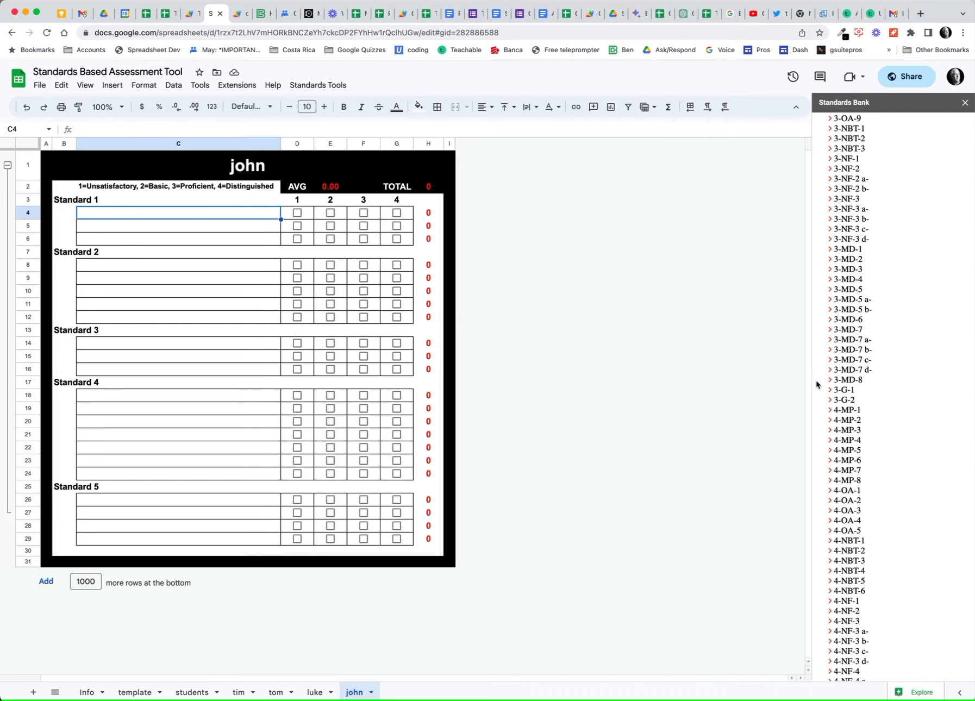
pyautogui.click(844, 410)
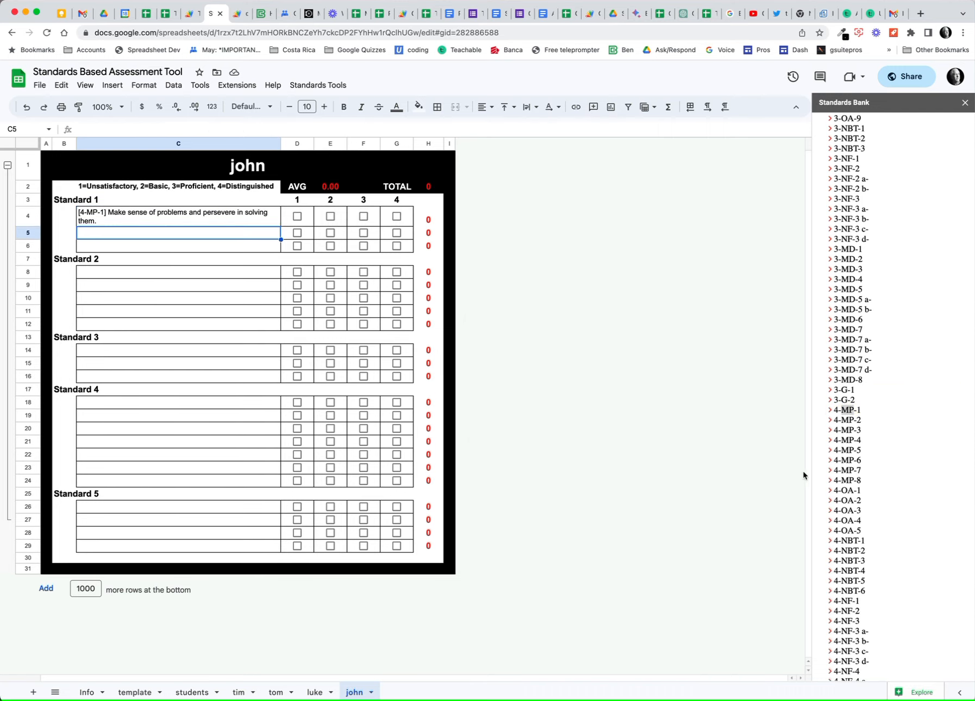
pyautogui.click(846, 480)
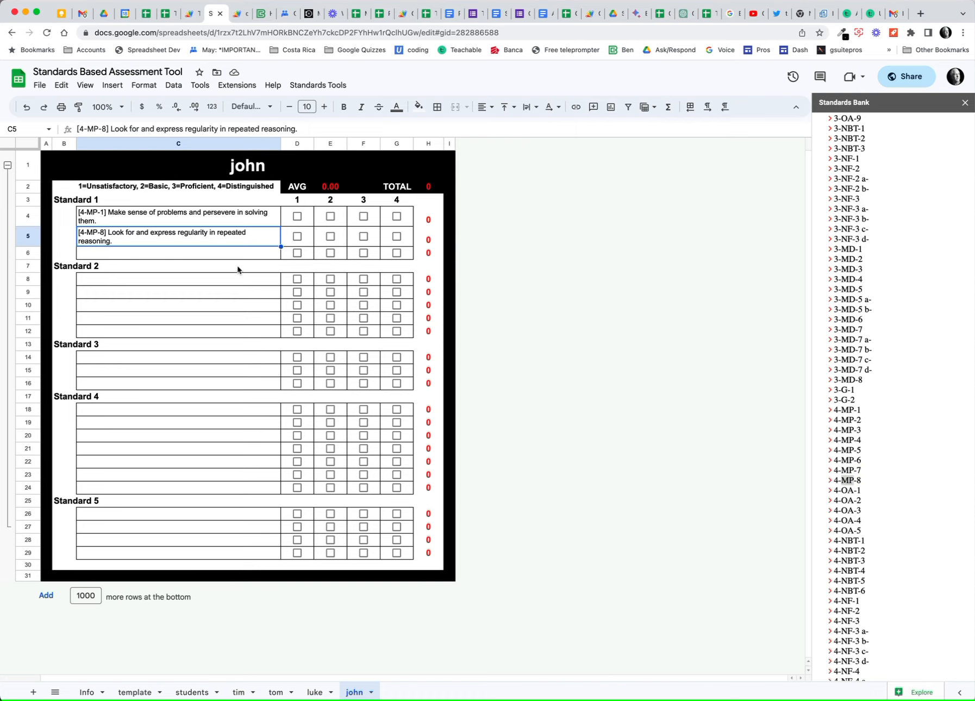
pyautogui.click(195, 257)
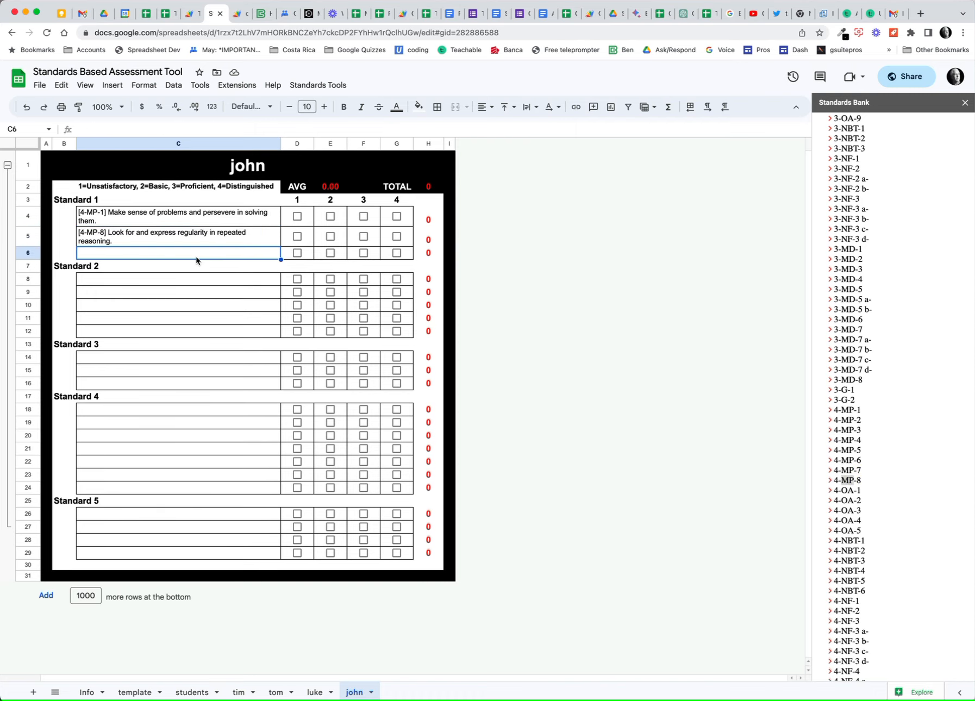
pyautogui.doubleClick(845, 589)
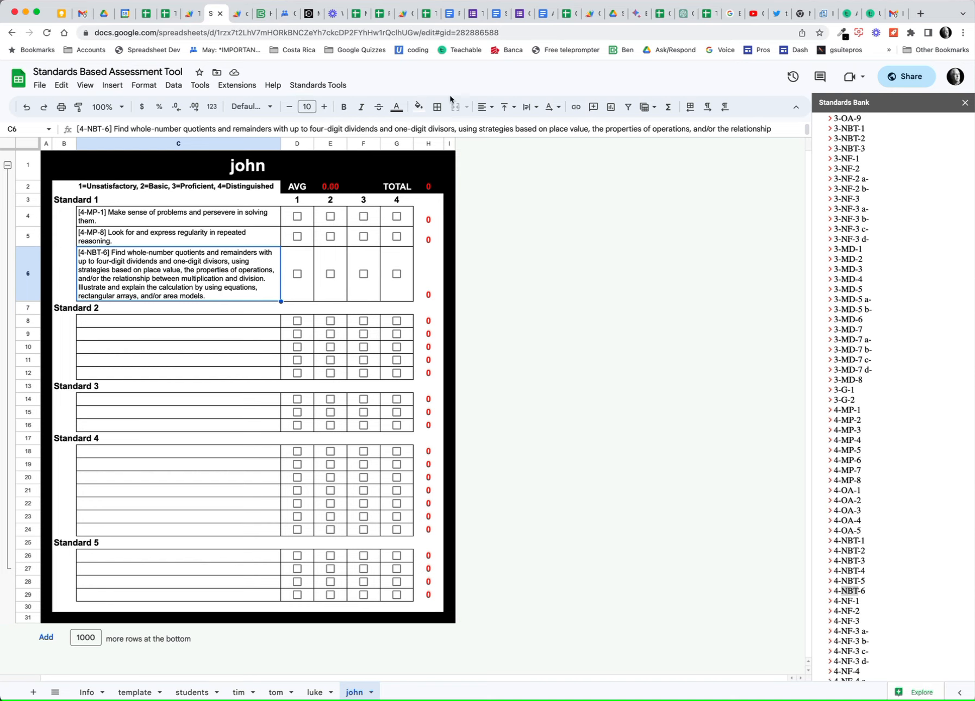
pyautogui.click(965, 103)
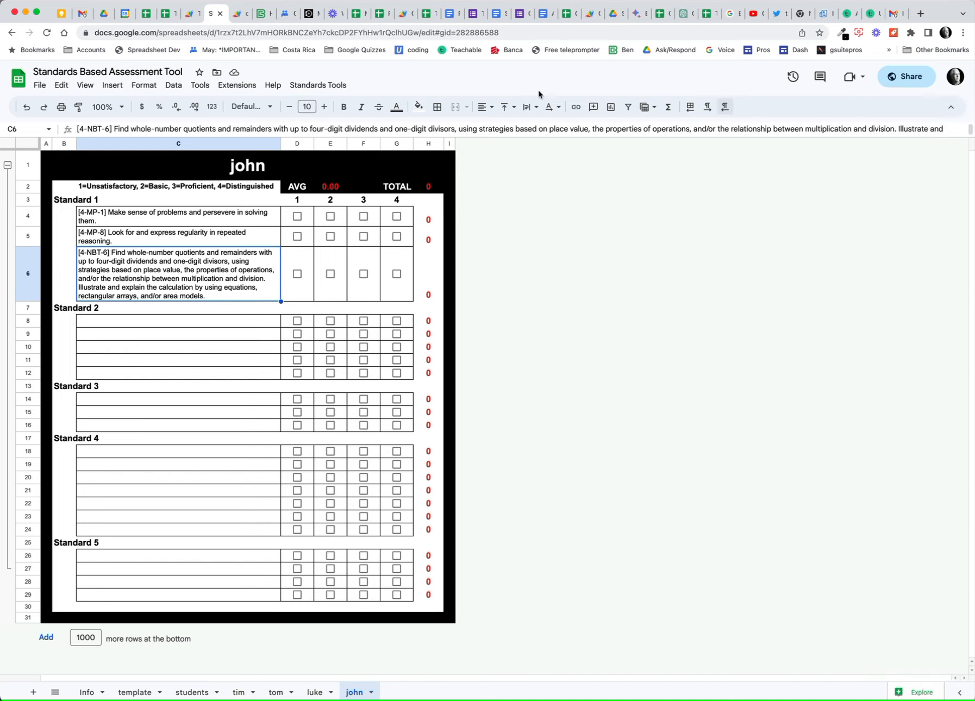
# Save john's rubric as a PDF with Standards Tools > Save PDF.
pyautogui.click(326, 86)
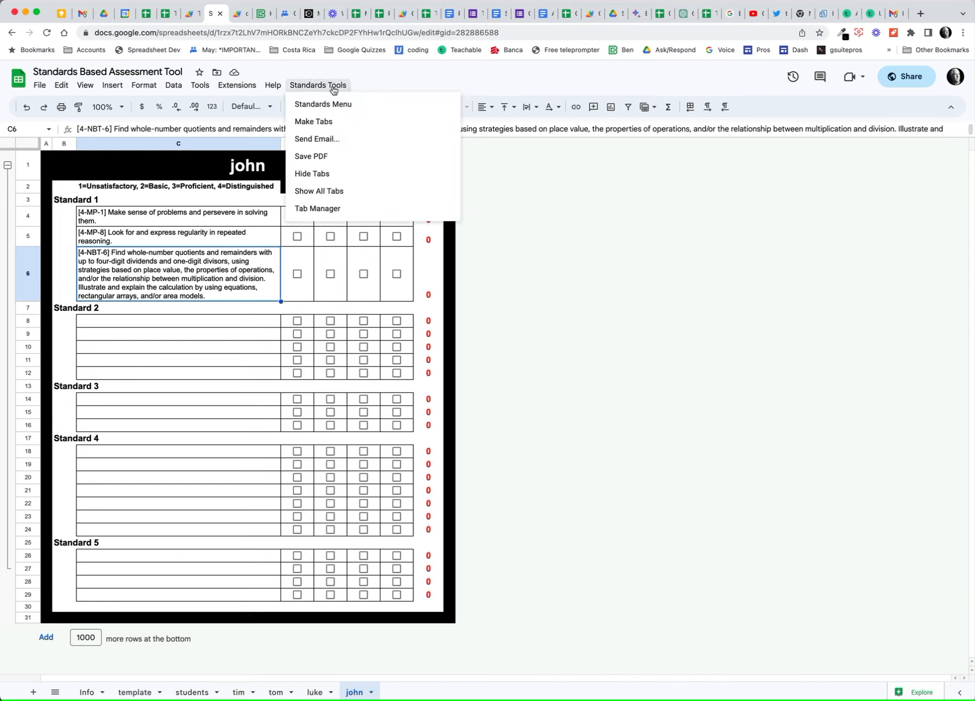
pyautogui.click(333, 163)
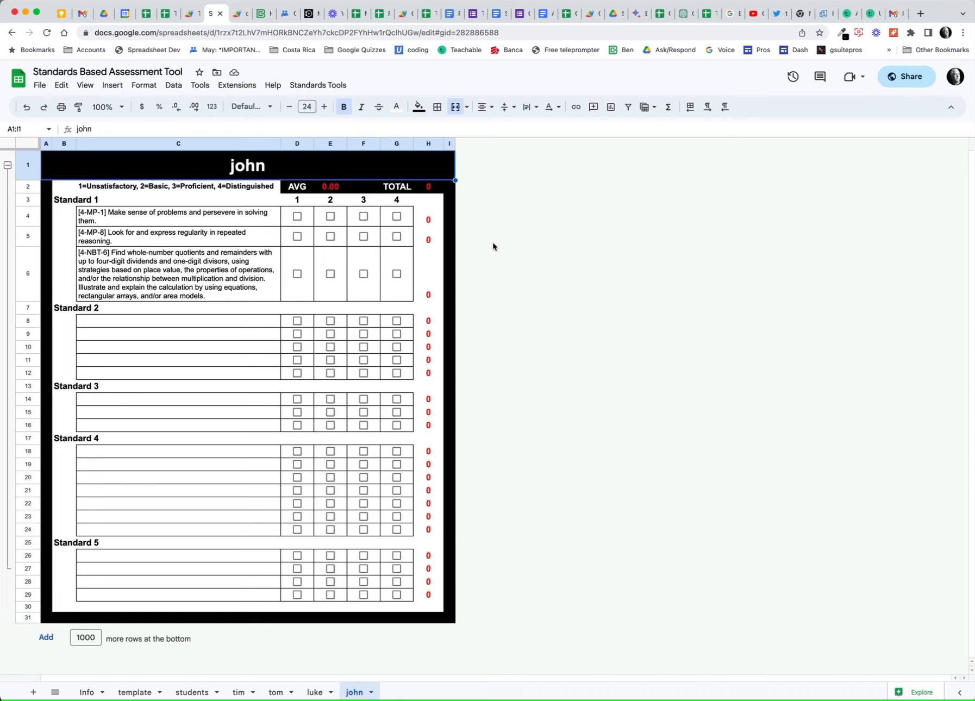
# Email john's rubric as a PDF via Send Email, confirming the recipient address, then go to Gmail.
pyautogui.click(321, 85)
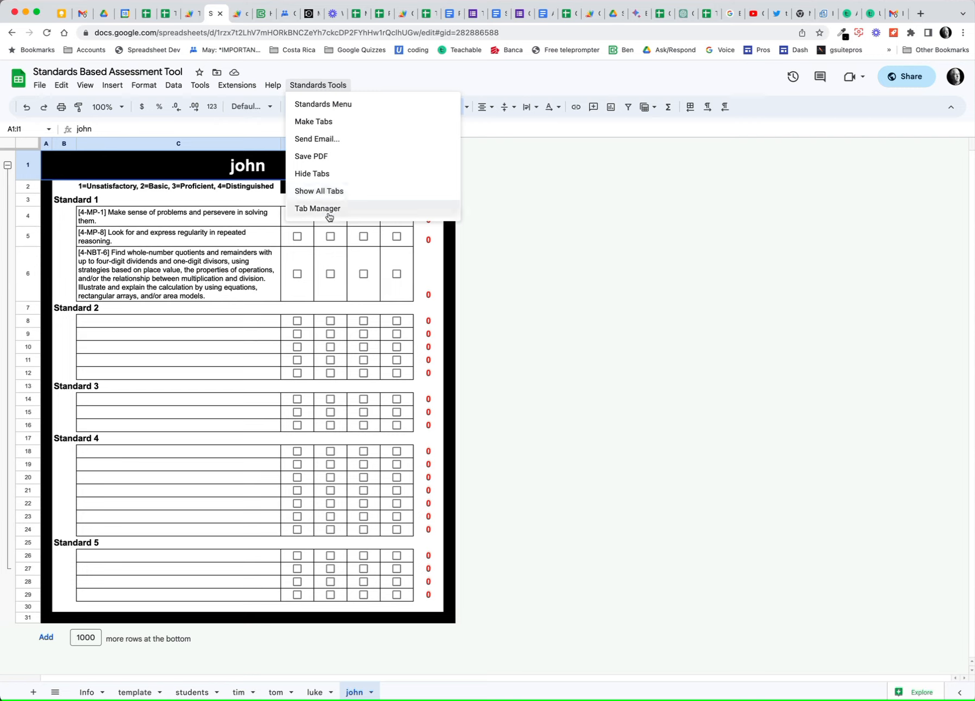
pyautogui.click(322, 140)
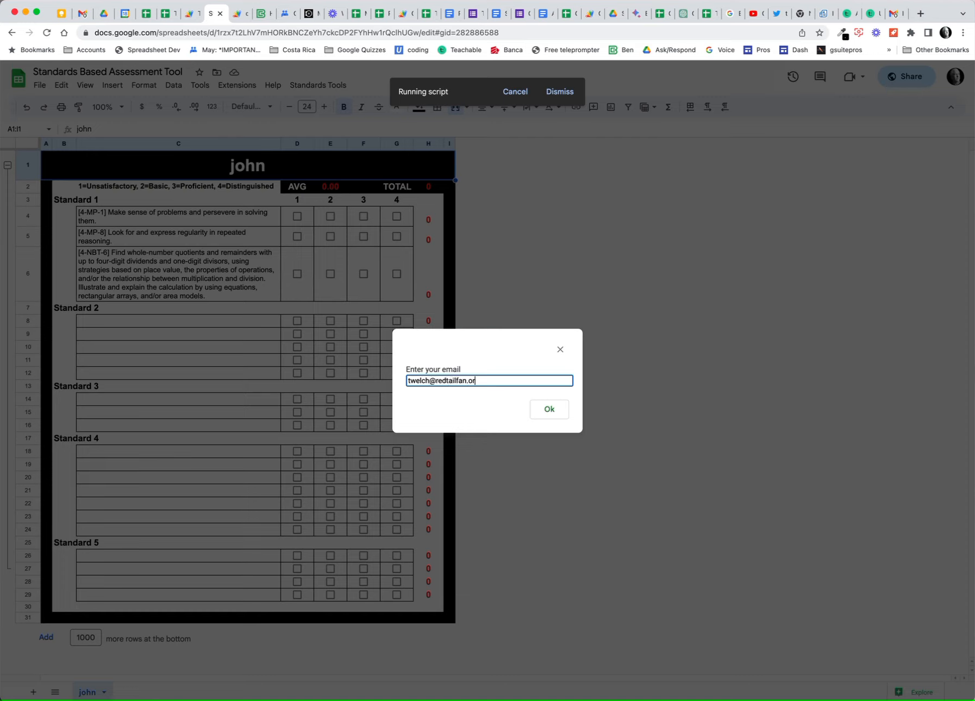
pyautogui.click(550, 408)
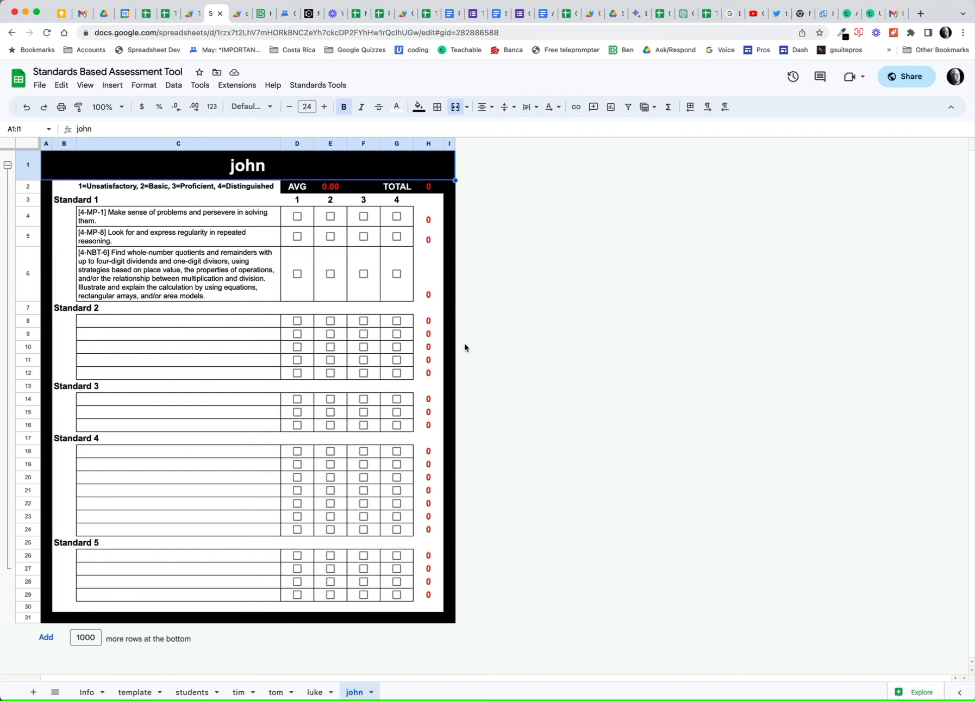
pyautogui.click(81, 13)
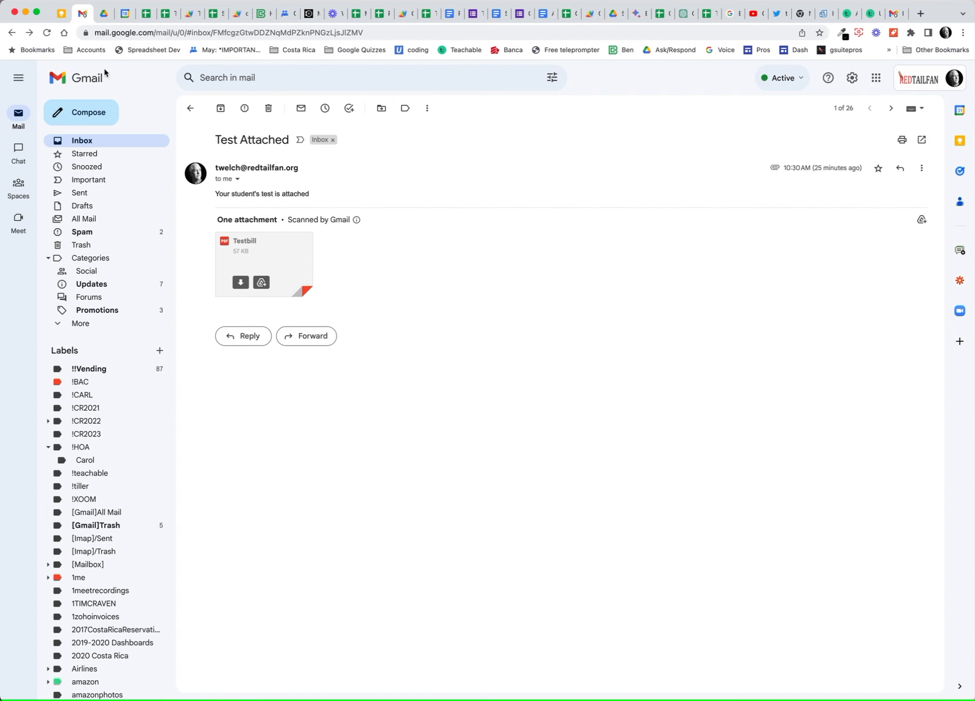
# Check the newest Test Attached email's PDF attachment in Gmail, then return to the spreadsheet.
pyautogui.click(90, 141)
pyautogui.click(225, 109)
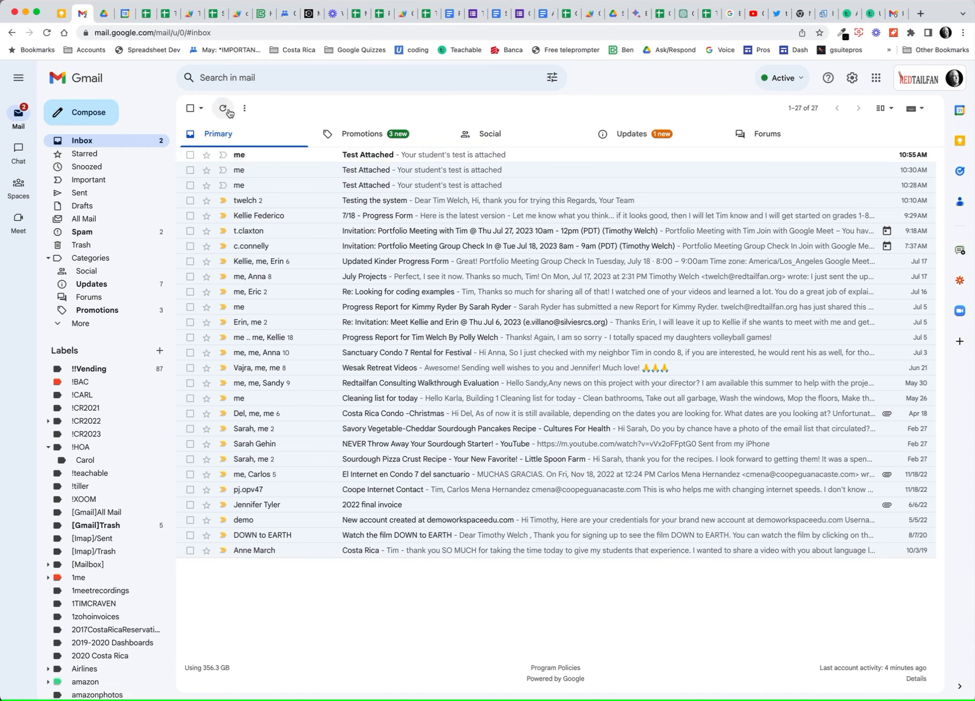
pyautogui.click(381, 155)
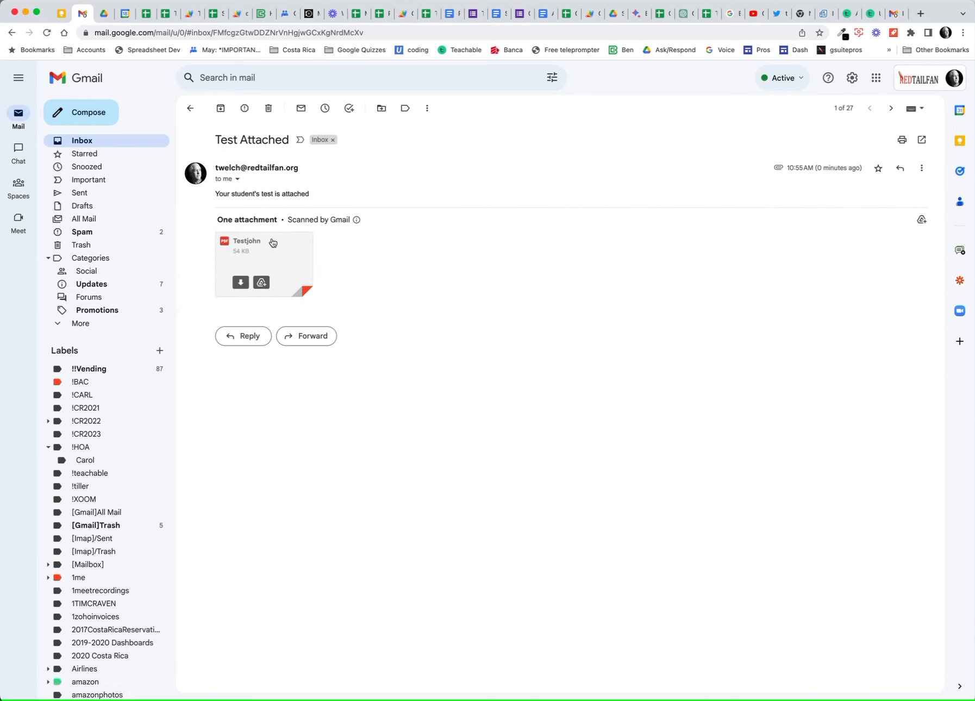
pyautogui.click(273, 243)
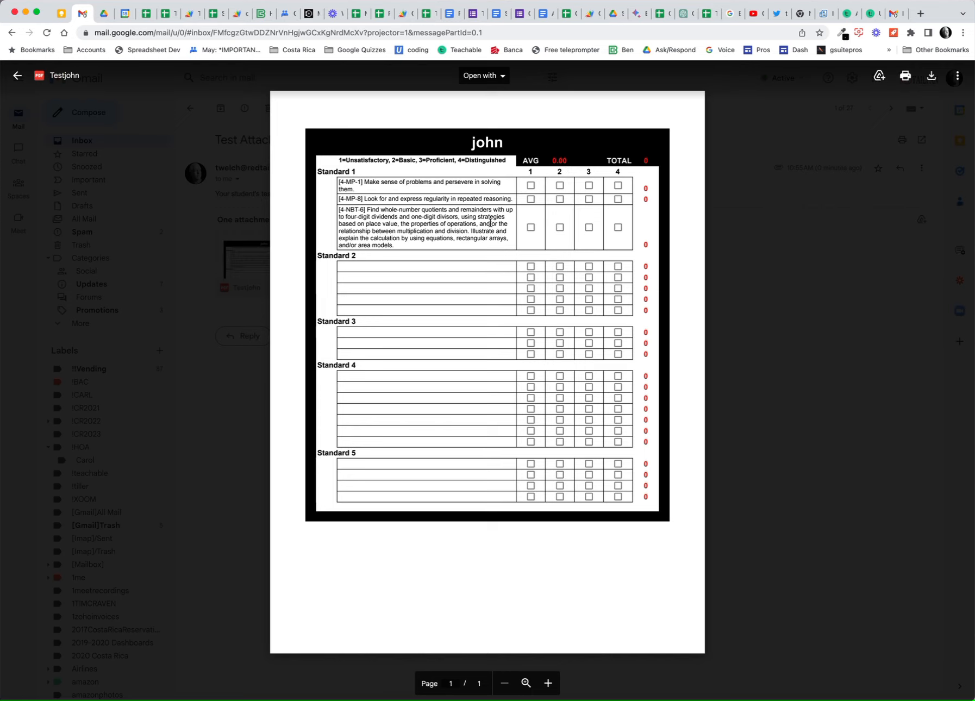
pyautogui.click(18, 76)
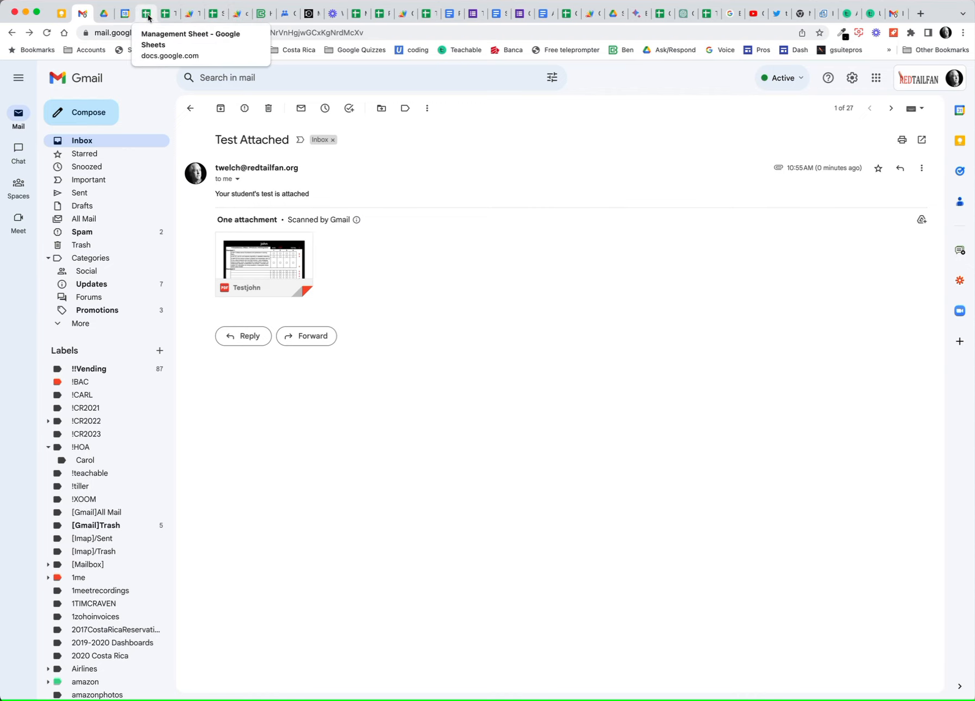
pyautogui.click(217, 19)
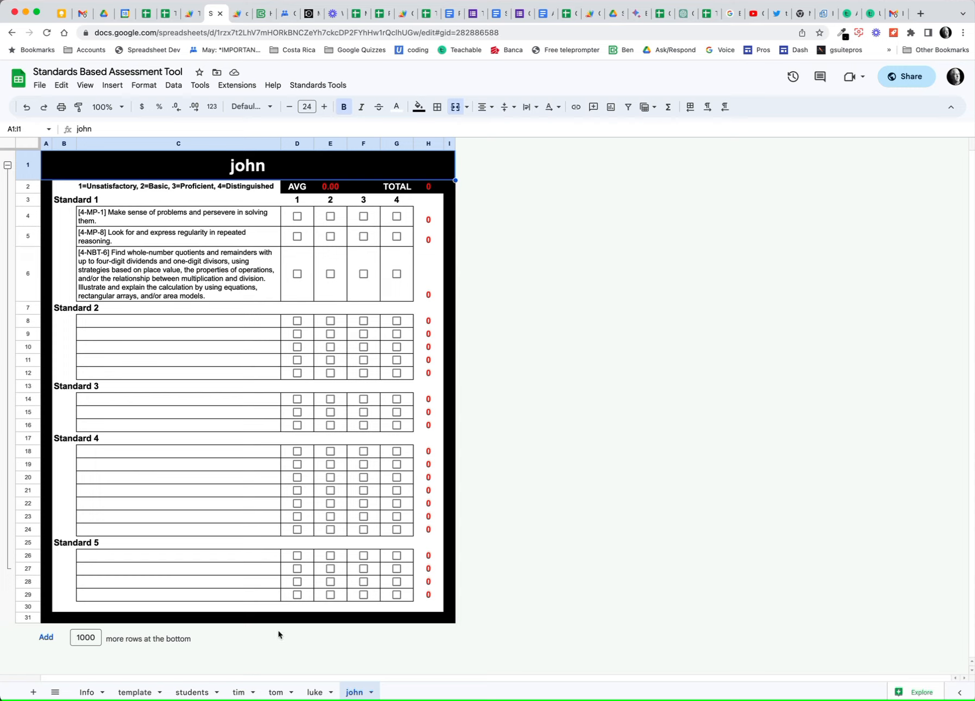
pyautogui.click(322, 85)
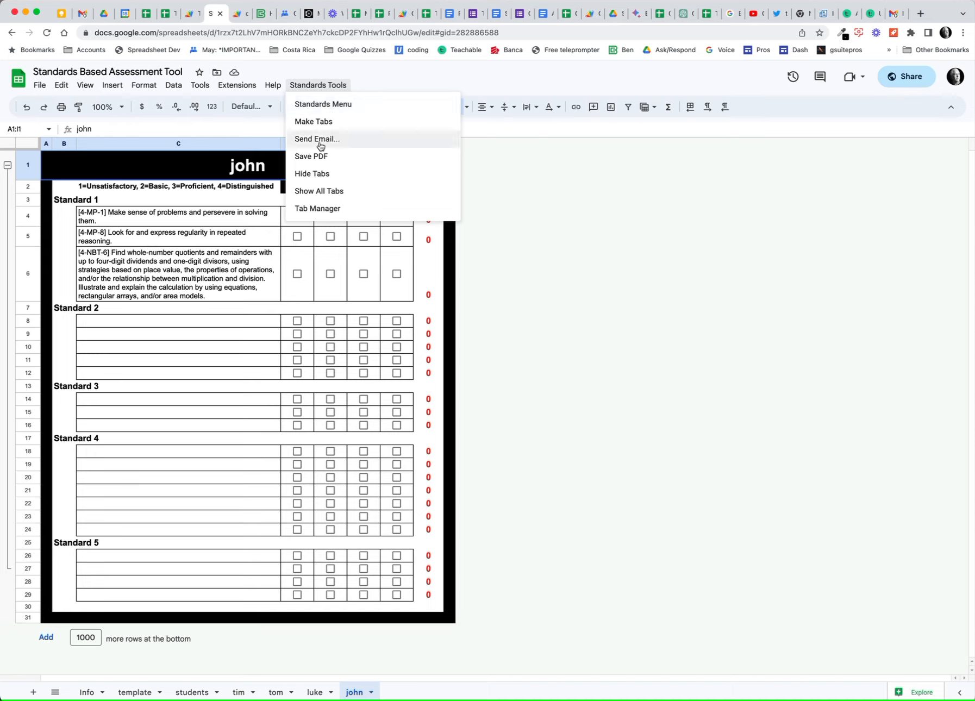
pyautogui.click(314, 174)
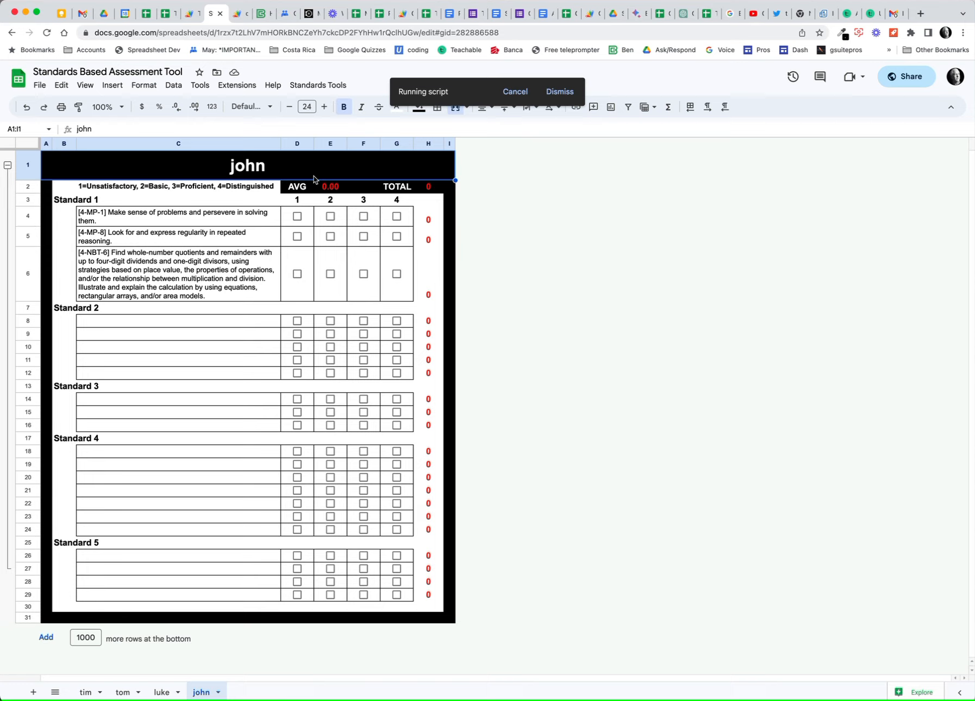
pyautogui.click(319, 85)
pyautogui.click(315, 189)
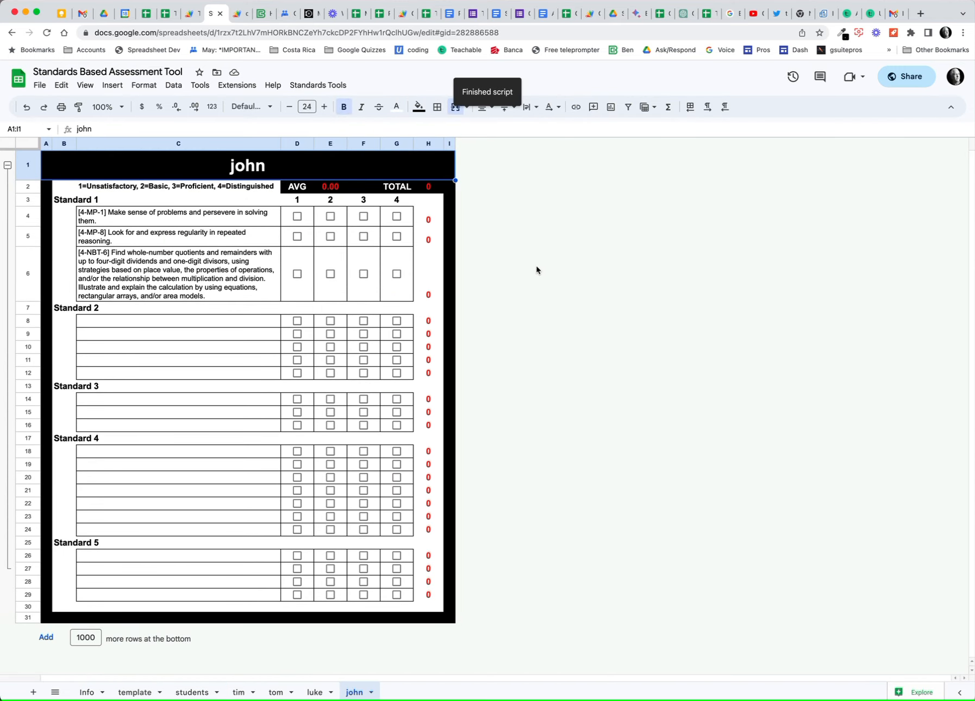
pyautogui.click(309, 85)
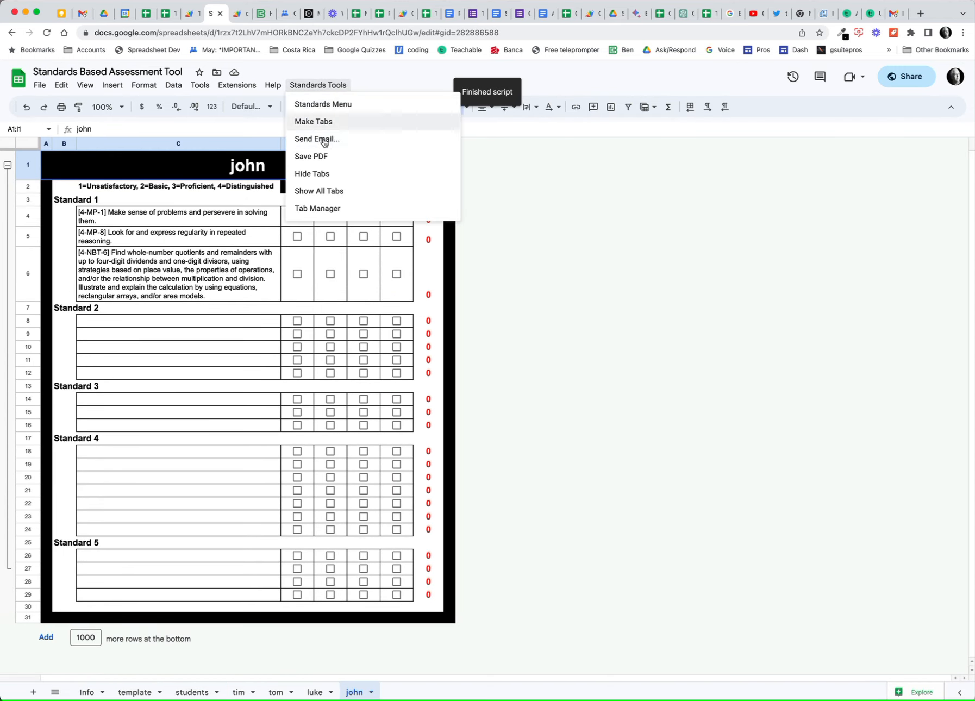
pyautogui.click(327, 209)
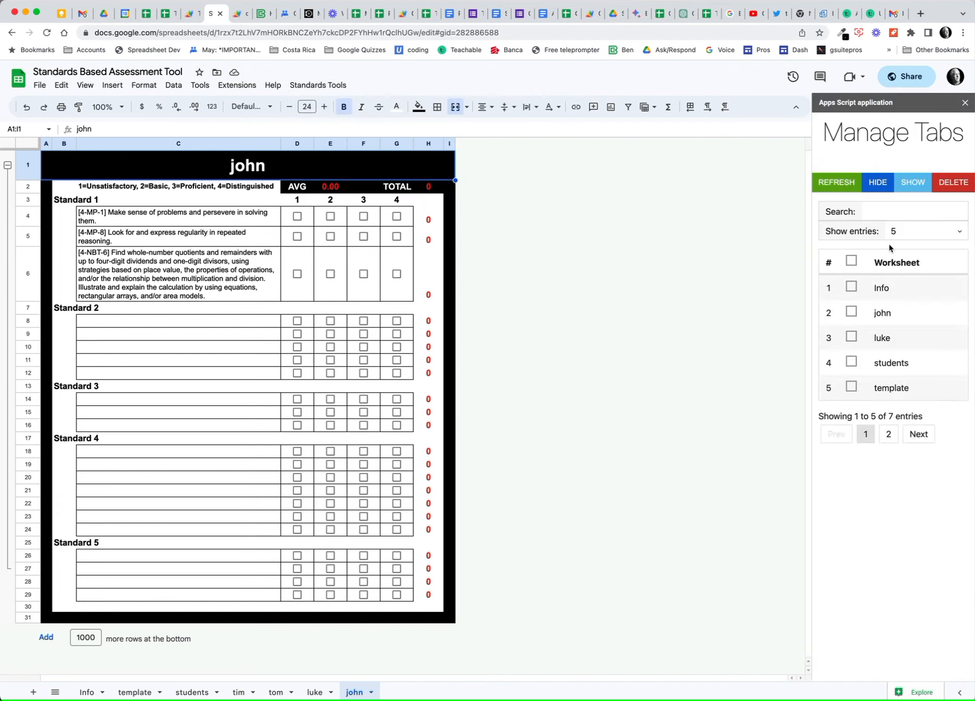
# In Tab Manager, show 10 entries and delete the tom, tim and luke sheets.
pyautogui.click(926, 236)
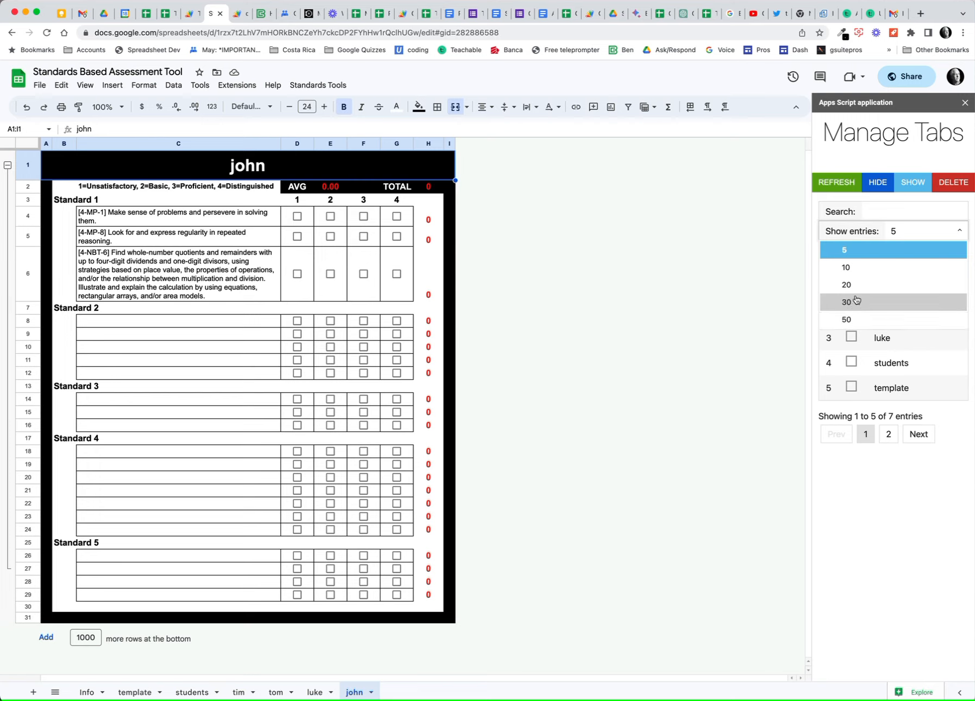
pyautogui.click(863, 267)
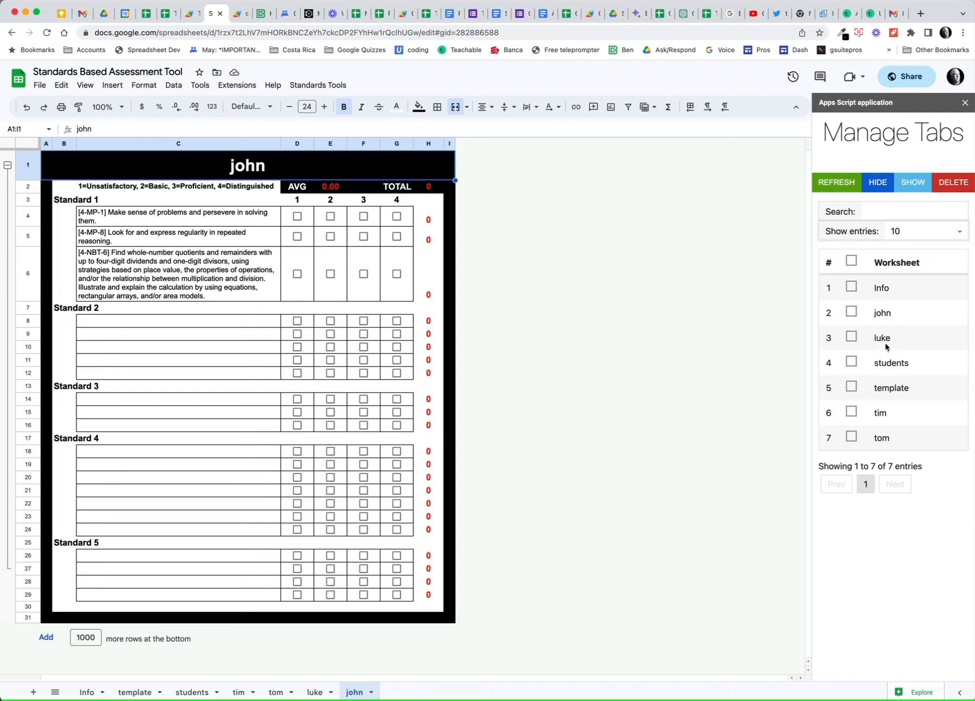
pyautogui.click(851, 437)
pyautogui.click(851, 412)
pyautogui.click(851, 337)
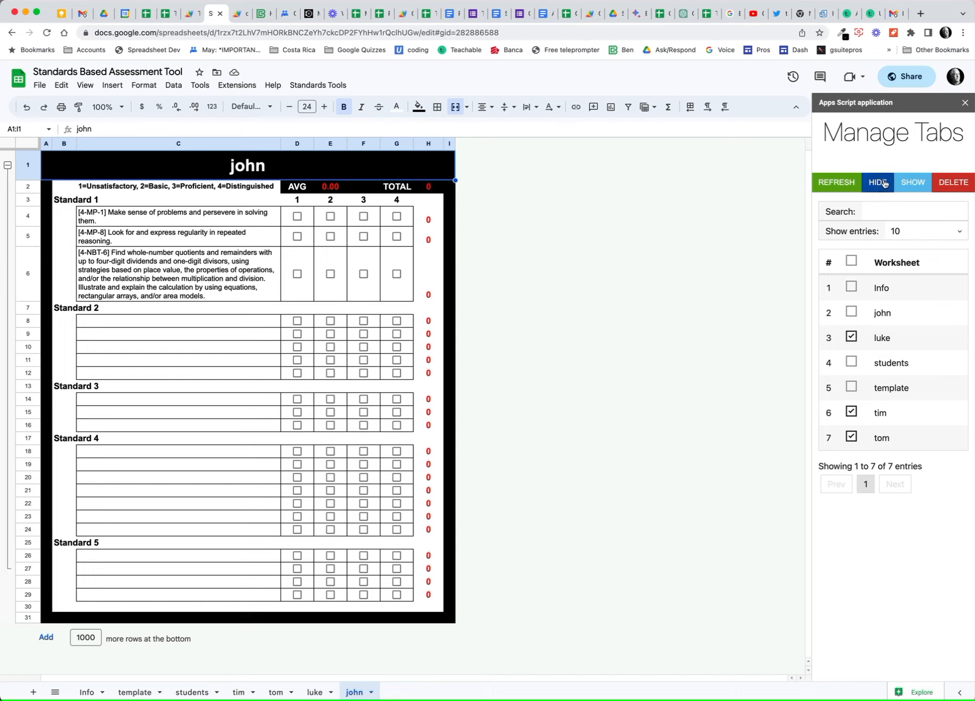
pyautogui.click(962, 184)
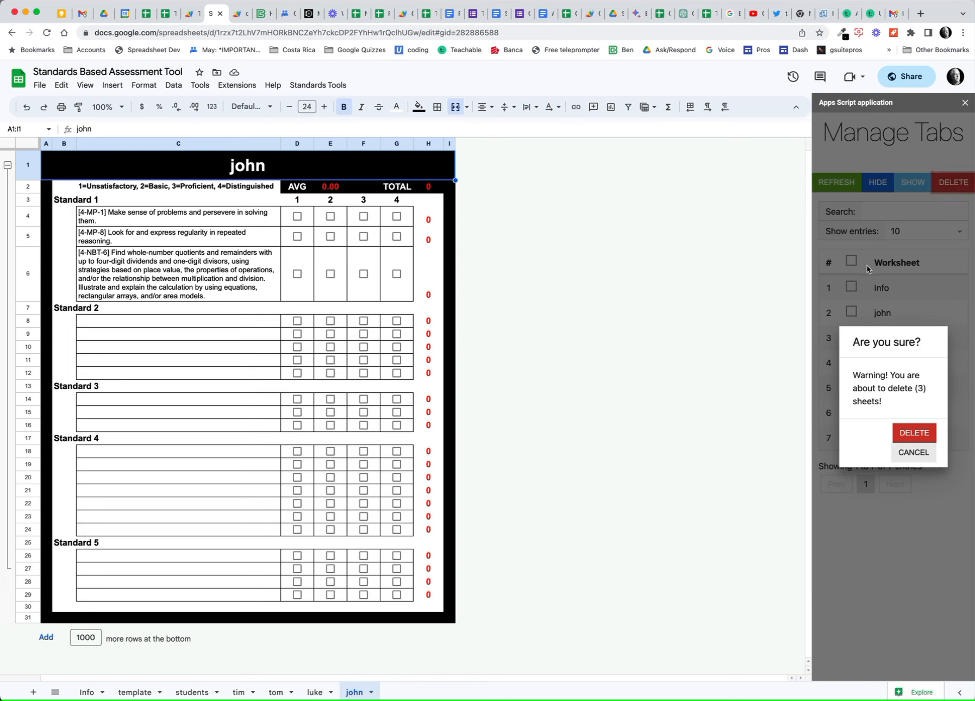
pyautogui.click(923, 434)
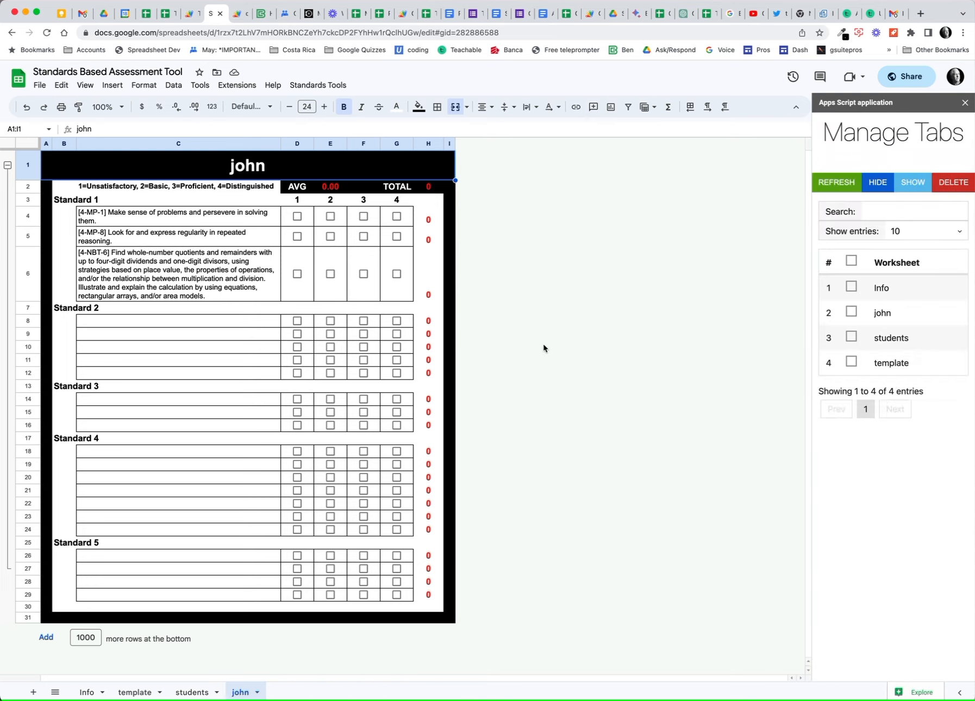
# Delete the john sheet as well, confirming the deletion.
pyautogui.click(851, 311)
pyautogui.click(957, 187)
pyautogui.click(894, 435)
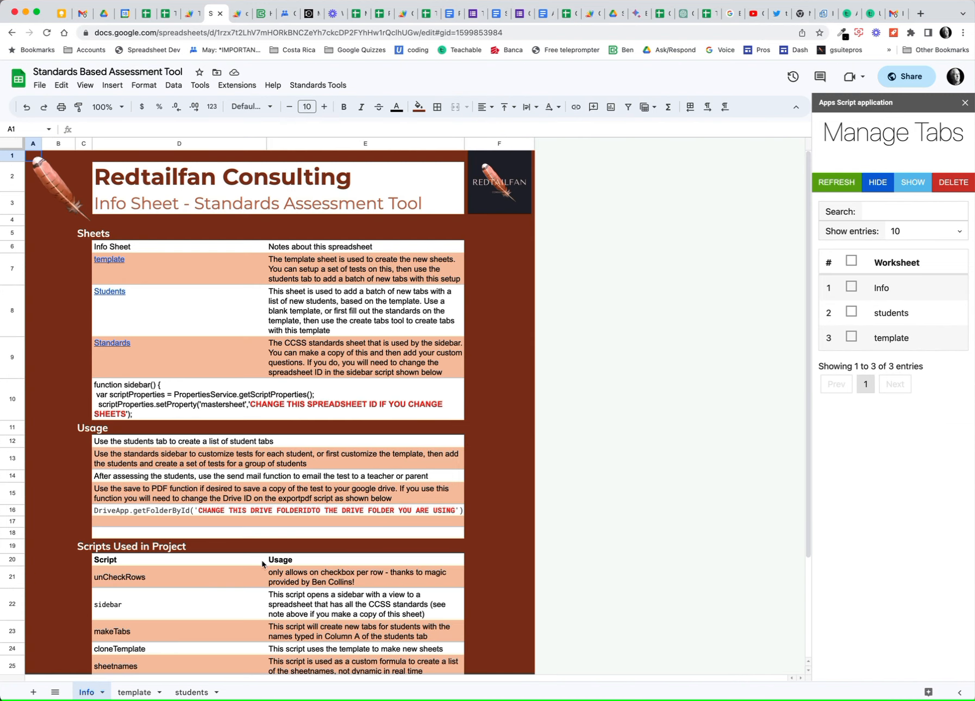
# Check the template and students tabs, then select cell C17 on the template sheet.
pyautogui.click(158, 688)
pyautogui.click(192, 691)
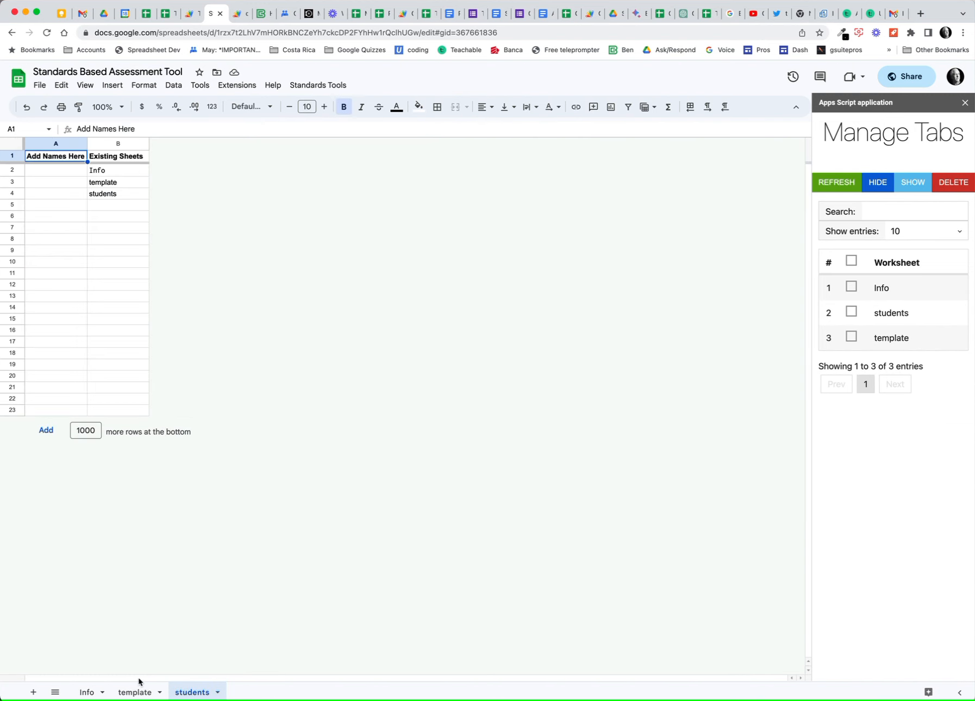
pyautogui.click(124, 694)
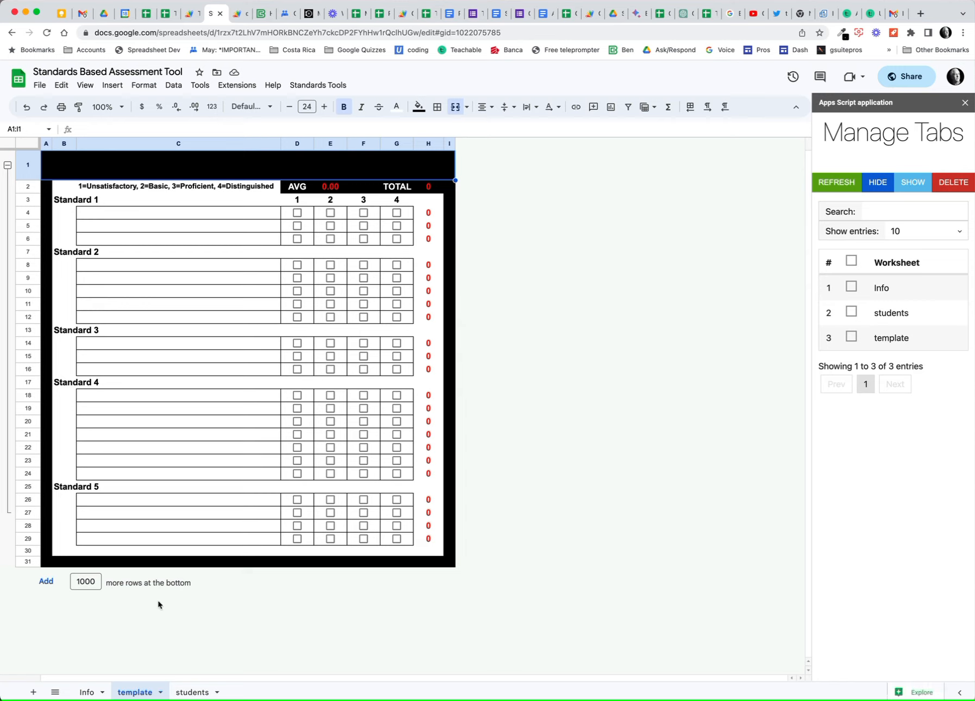
pyautogui.click(150, 390)
pyautogui.click(140, 382)
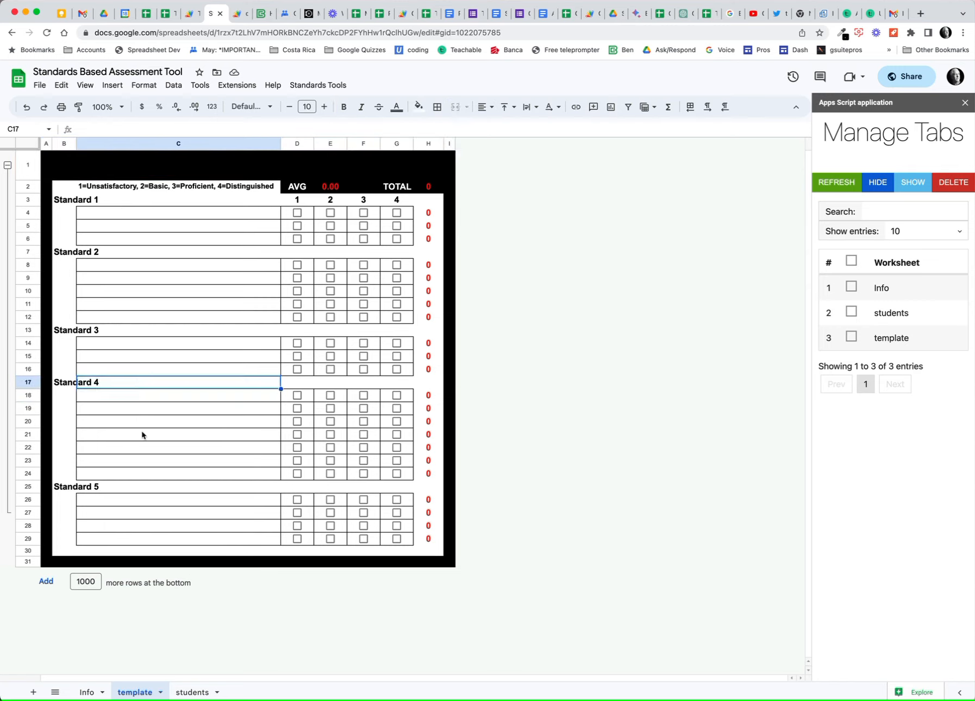
# Close the Manage Tabs panel with the template sheet displayed.
pyautogui.click(190, 692)
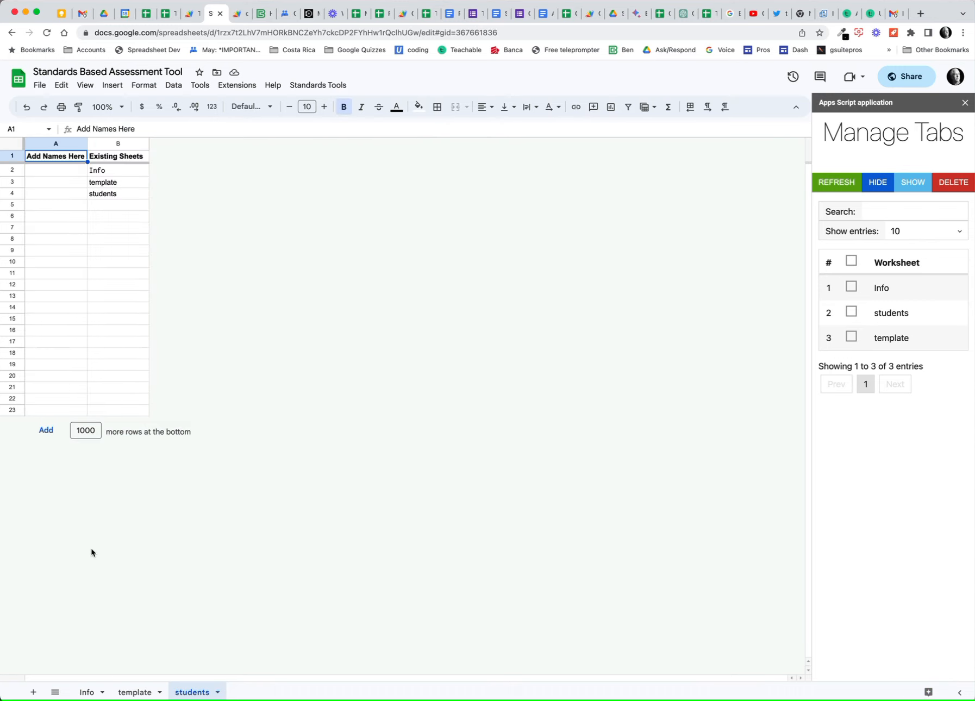
pyautogui.click(316, 90)
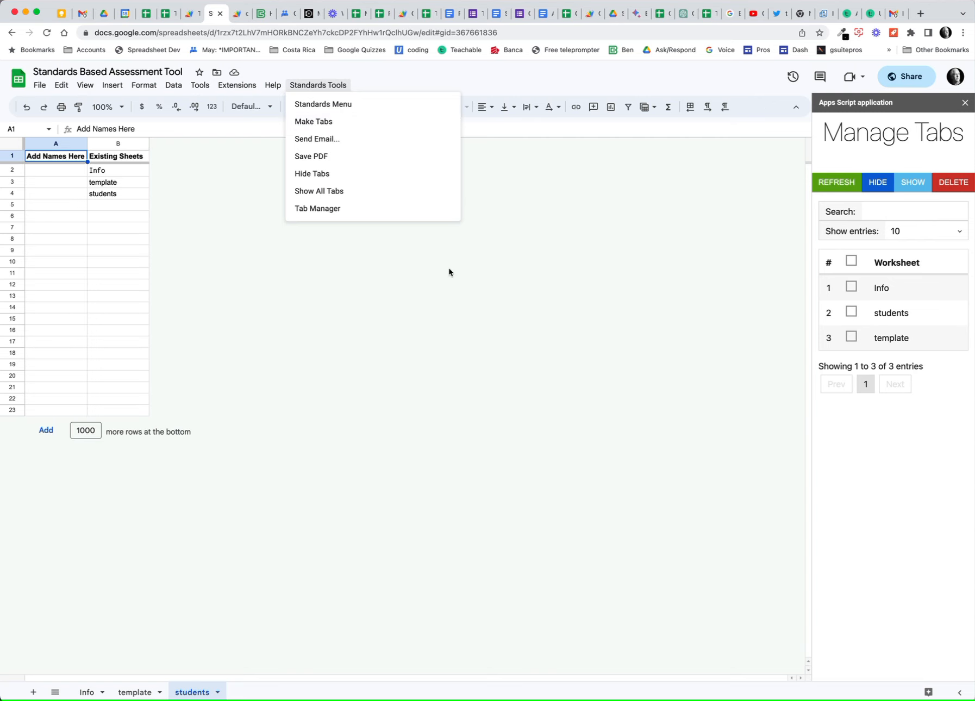
pyautogui.click(135, 691)
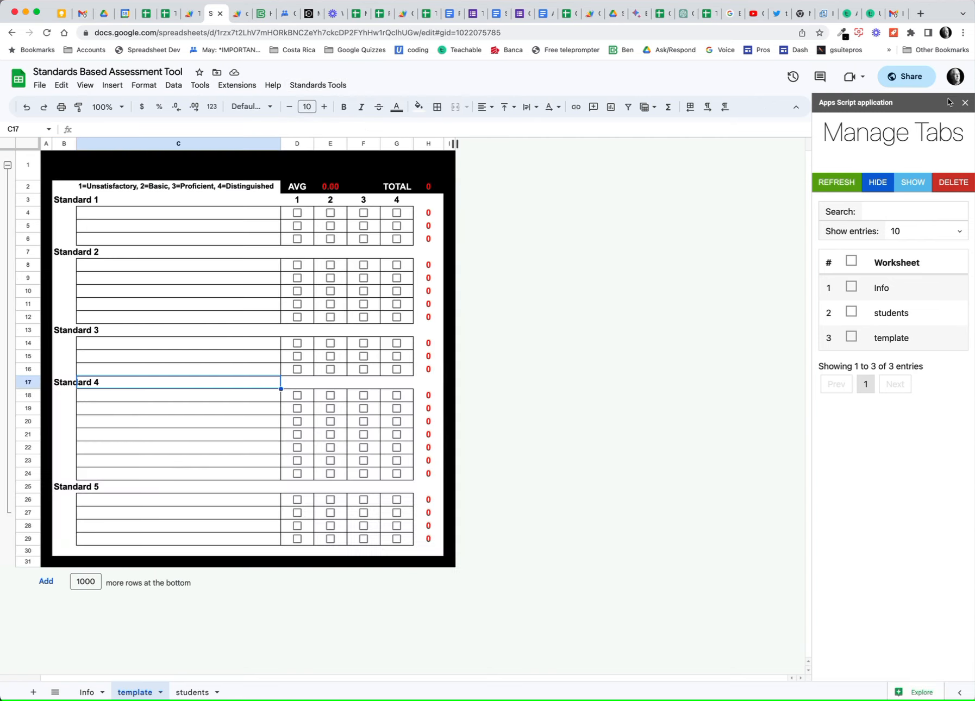
pyautogui.click(965, 103)
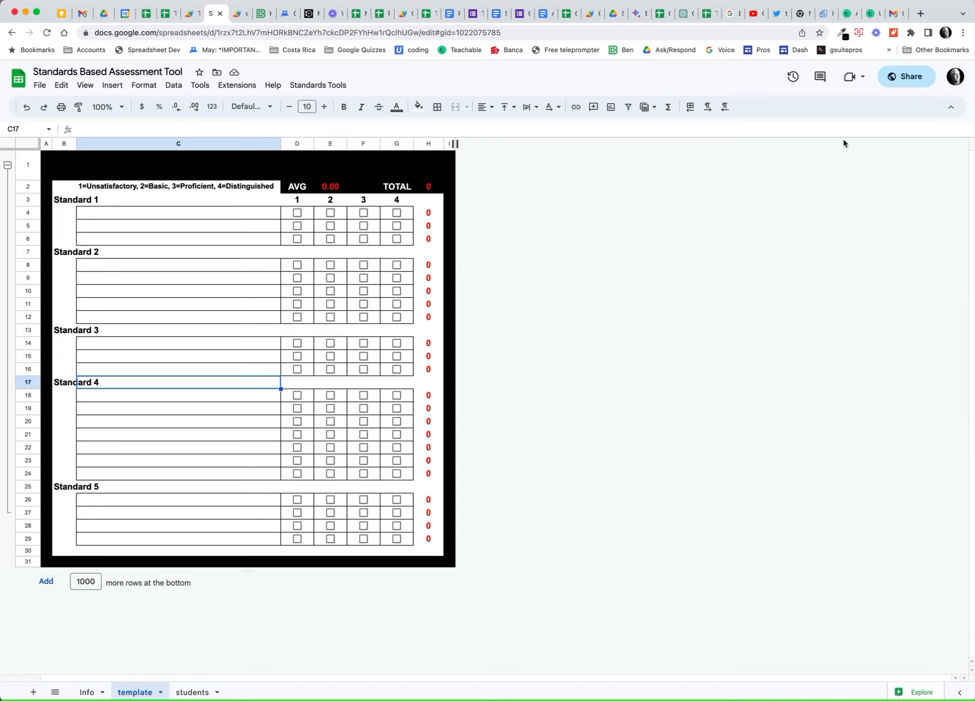